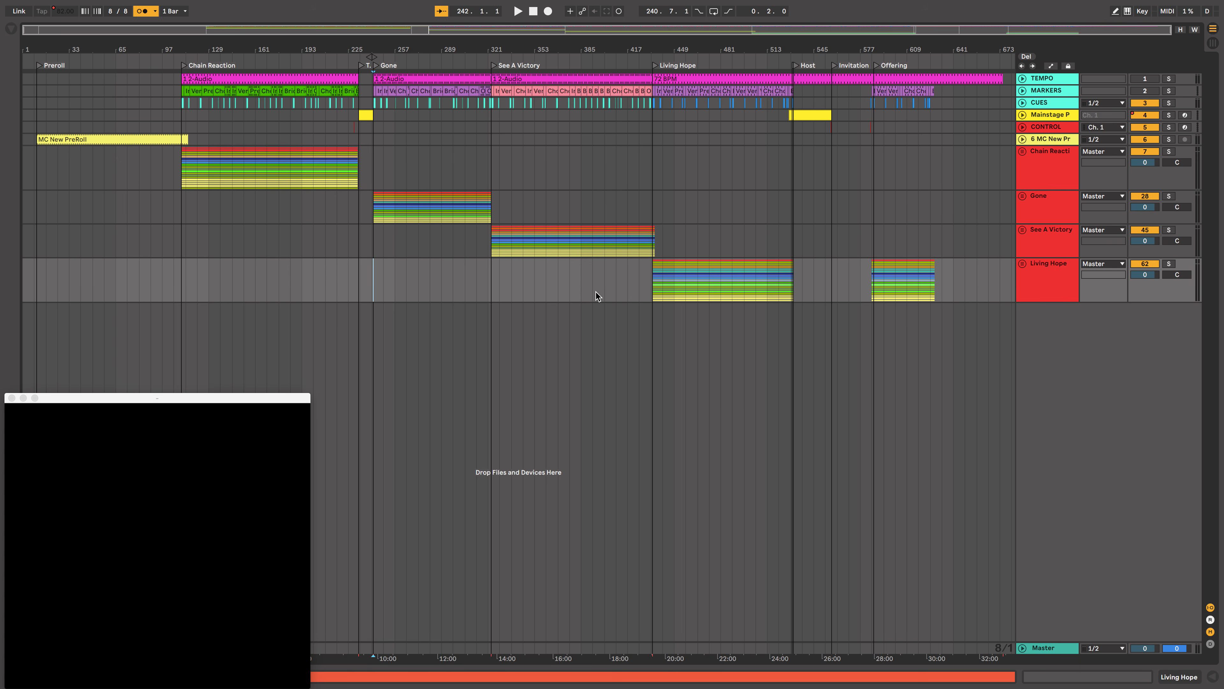
# Step: Examine the transitions between Gone, See A Victory and Living Hope, the Turn And Greet section and the Invitation locator
pyautogui.scroll(5, 492, 203)
pyautogui.scroll(3, 491, 206)
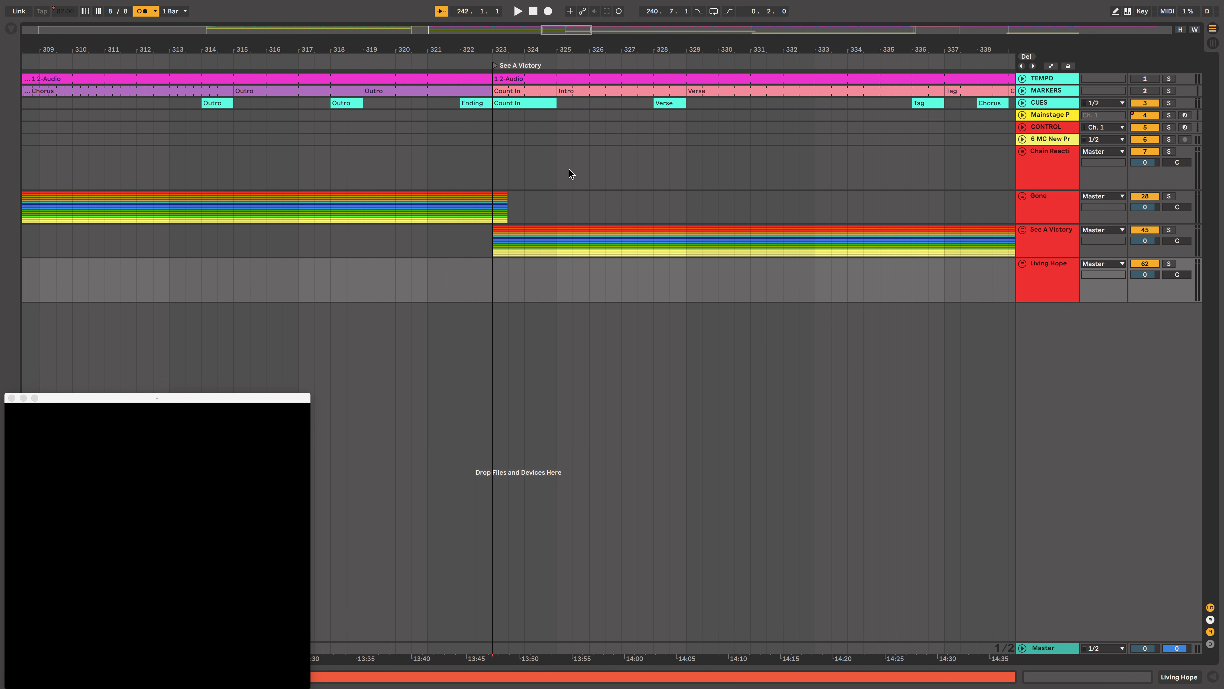
pyautogui.scroll(-8, 571, 169)
pyautogui.scroll(6, 660, 133)
pyautogui.scroll(3, 659, 134)
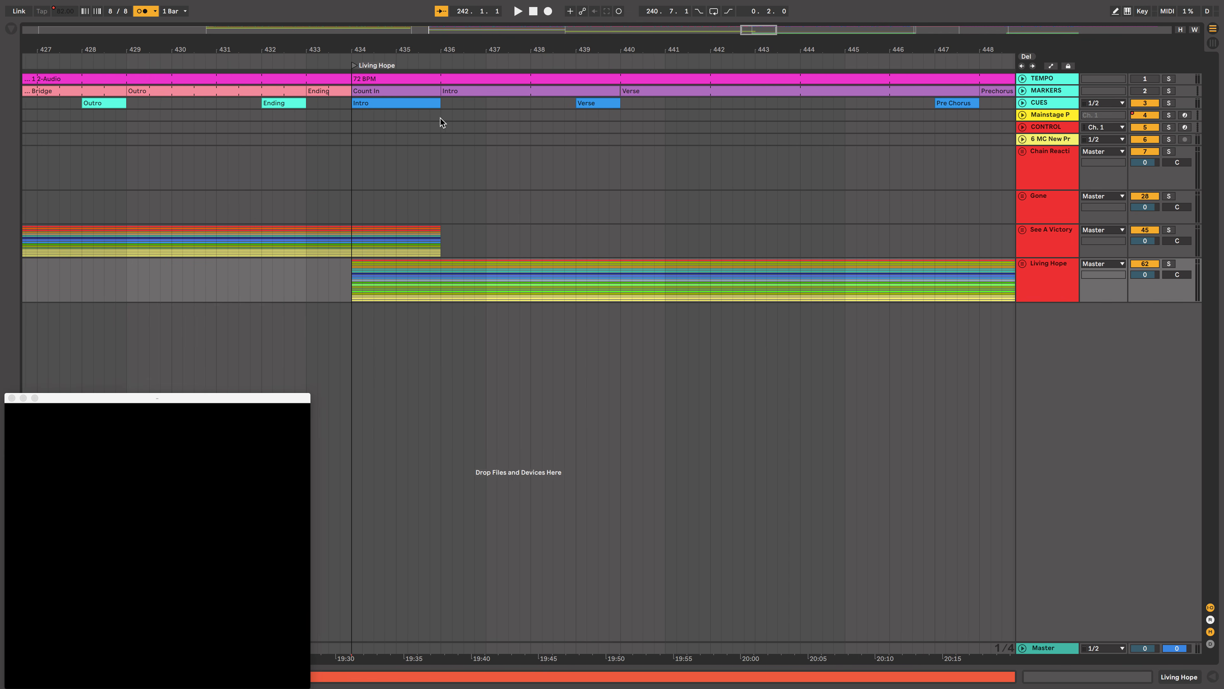
pyautogui.scroll(-8, 404, 118)
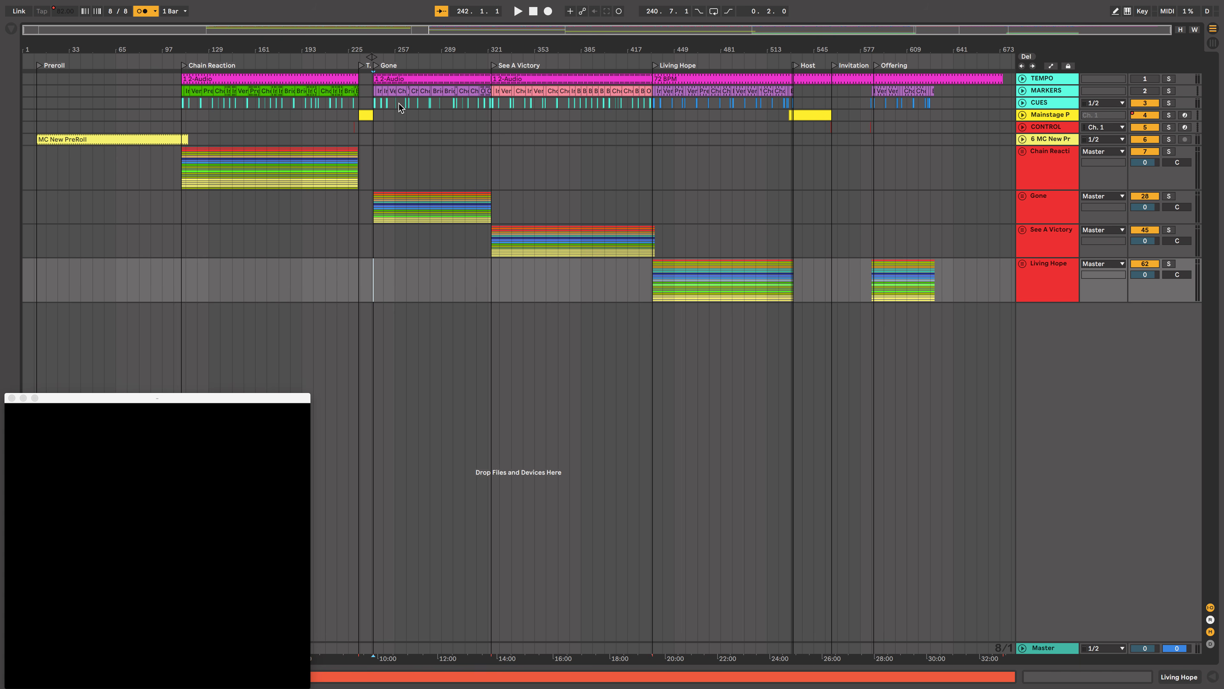
pyautogui.scroll(6, 399, 96)
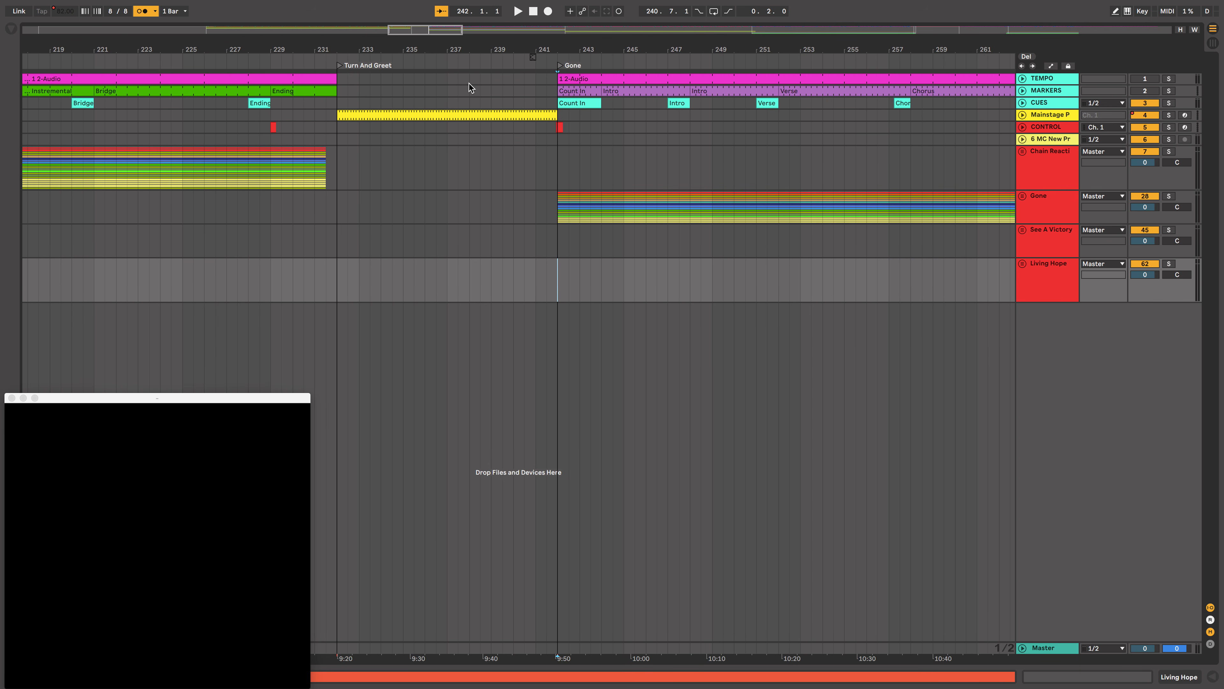
pyautogui.press('7')
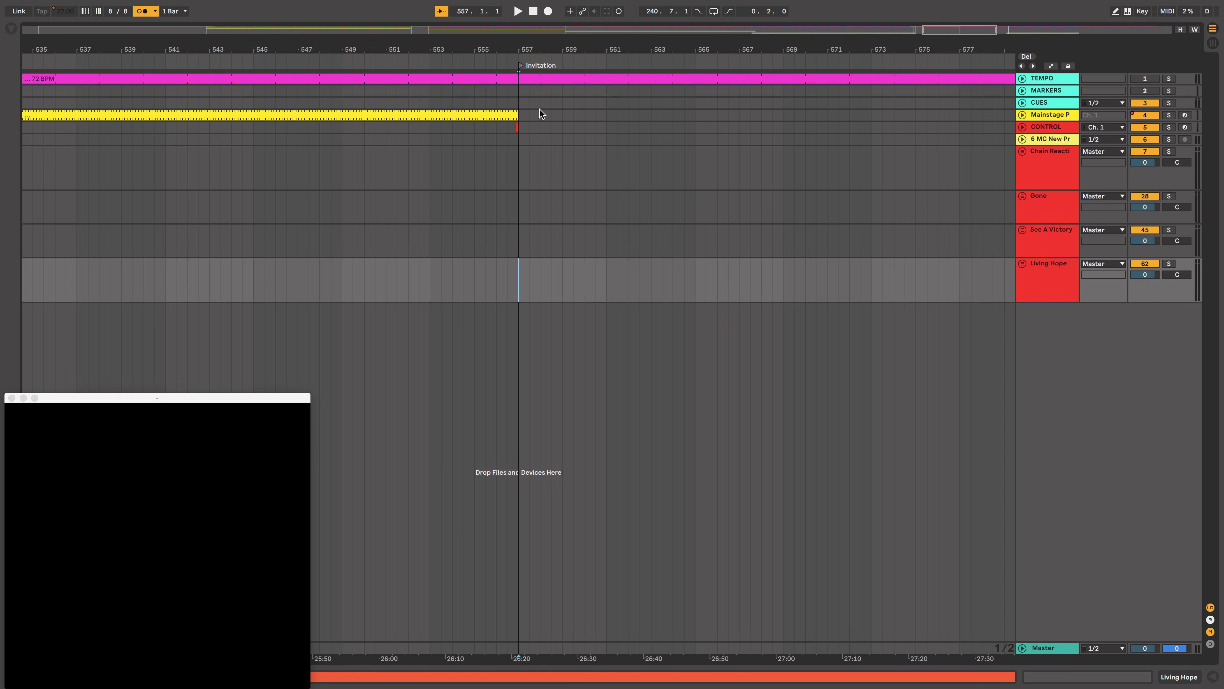
pyautogui.press('w')
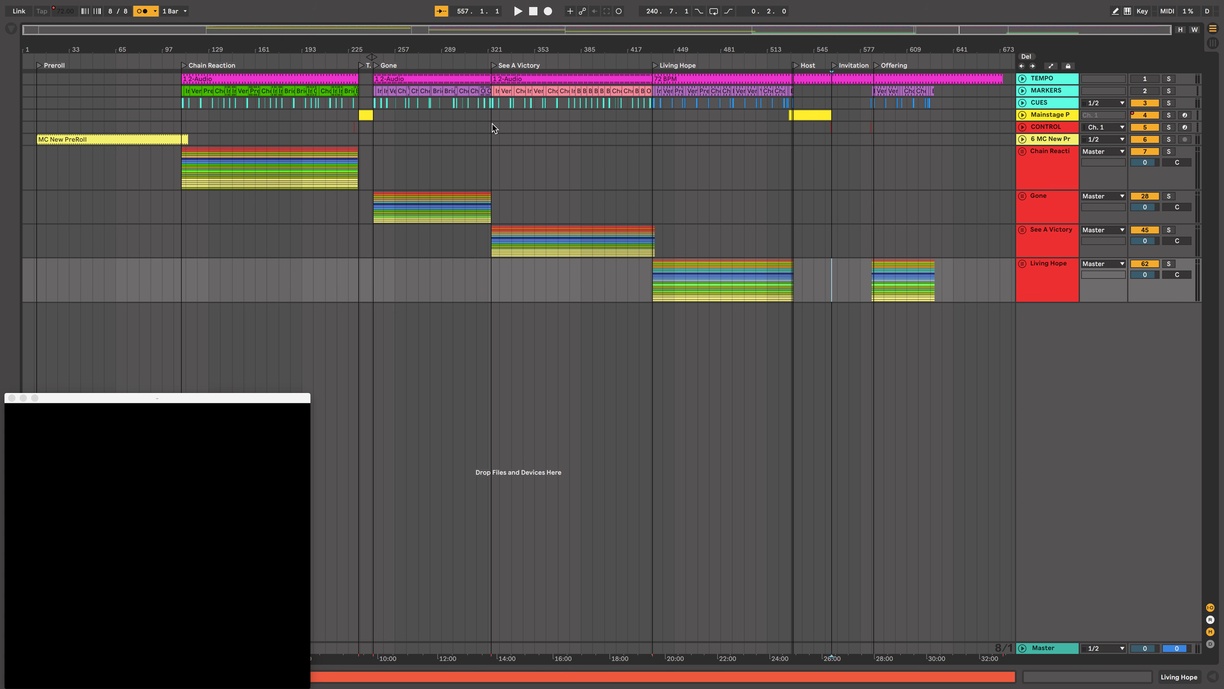
# Step: Go to the Preroll locator and play the arrangement from the start of the MC New PreRoll clip
pyautogui.press('1')
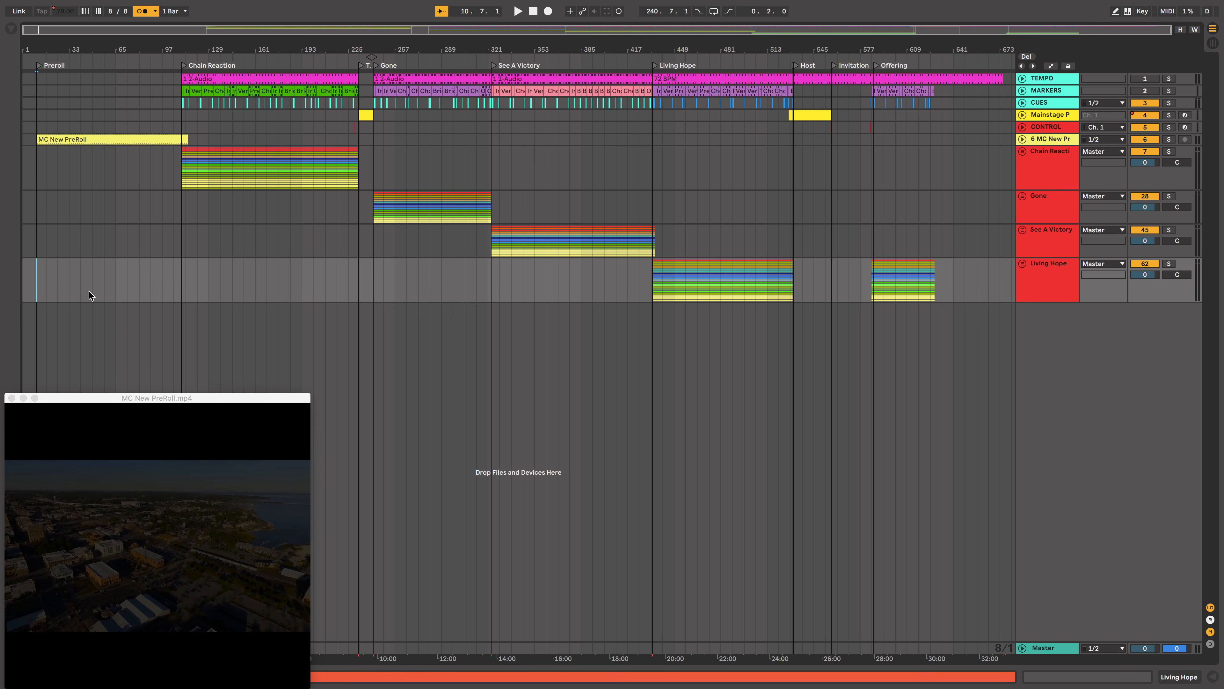
pyautogui.scroll(10, 79, 227)
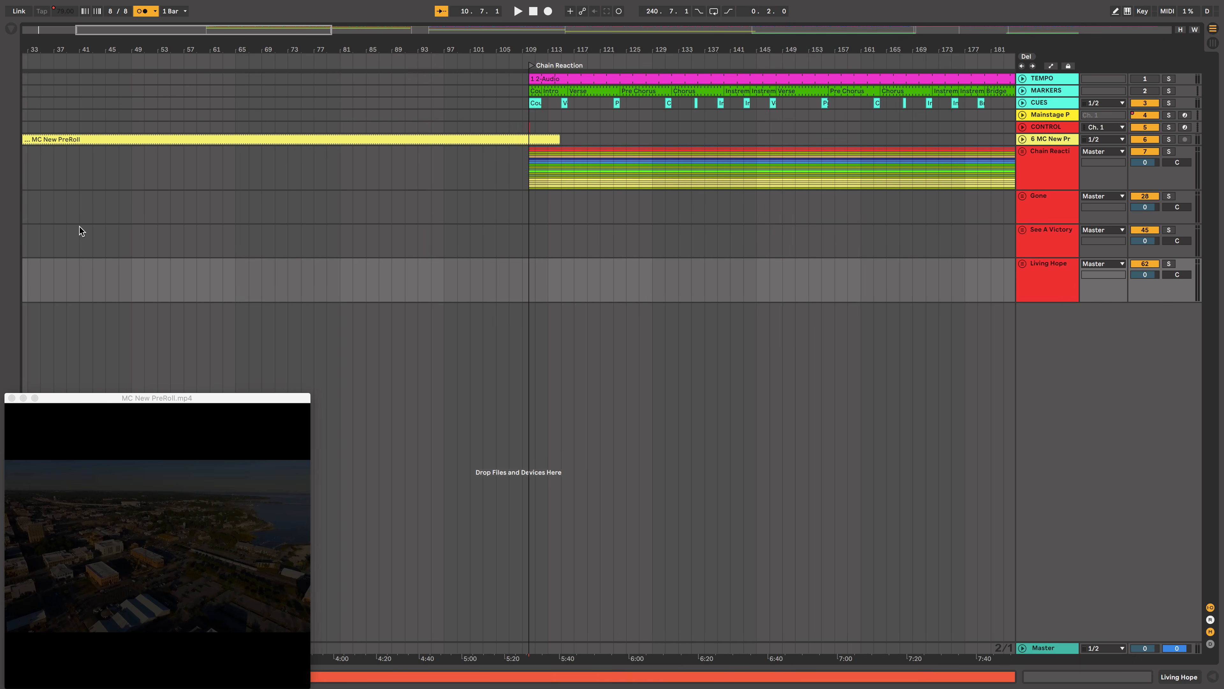
pyautogui.hscroll(-6, 79, 227)
pyautogui.hscroll(-4, 80, 226)
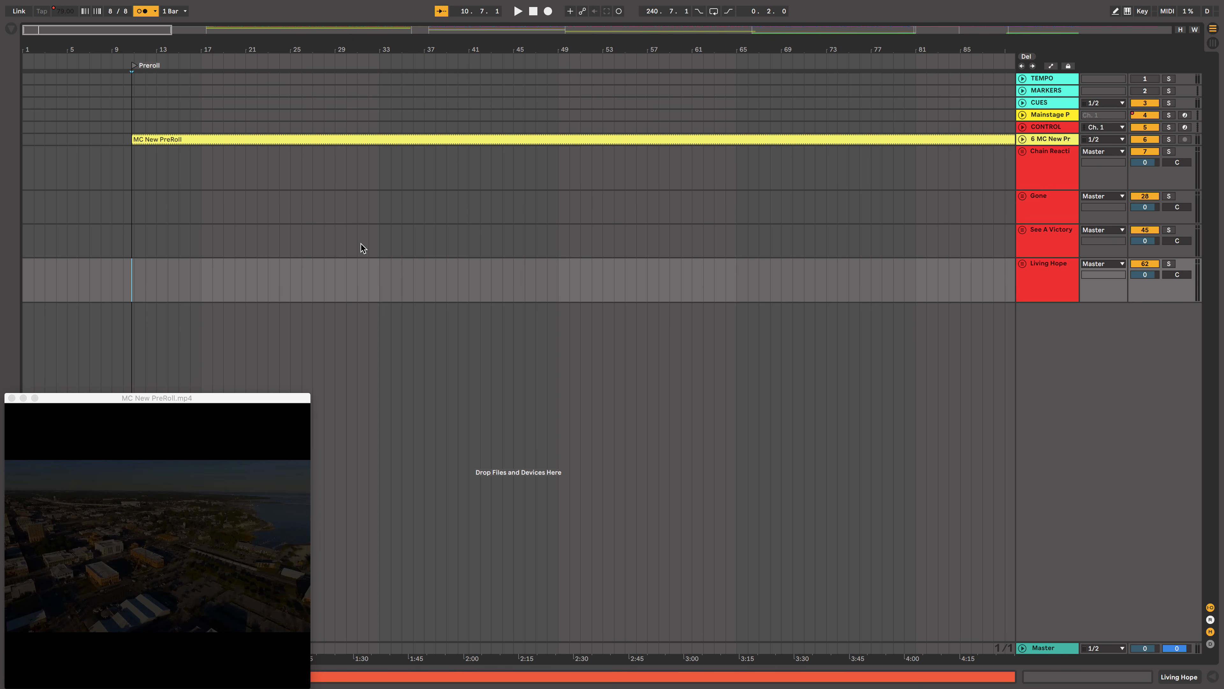
pyautogui.press('space')
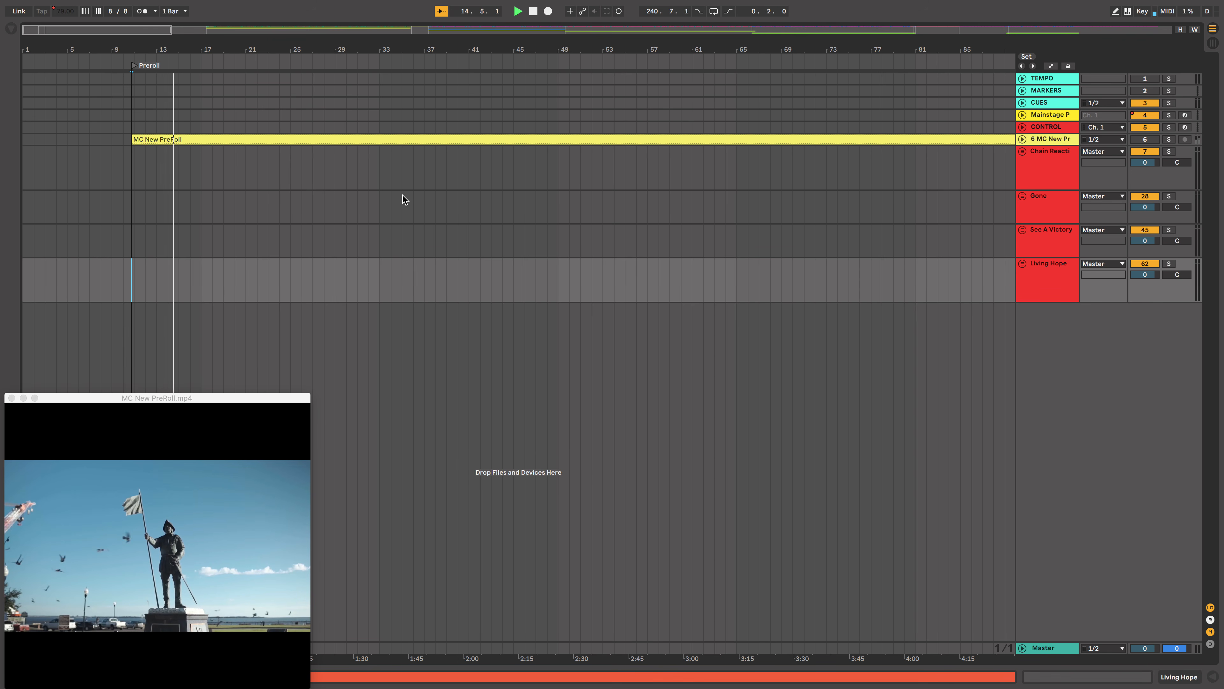
# Step: Unfold the MC New PreRoll track to check its overlap with Chain Reaction, switch the track on and fold it again
pyautogui.hscroll(15, 402, 196)
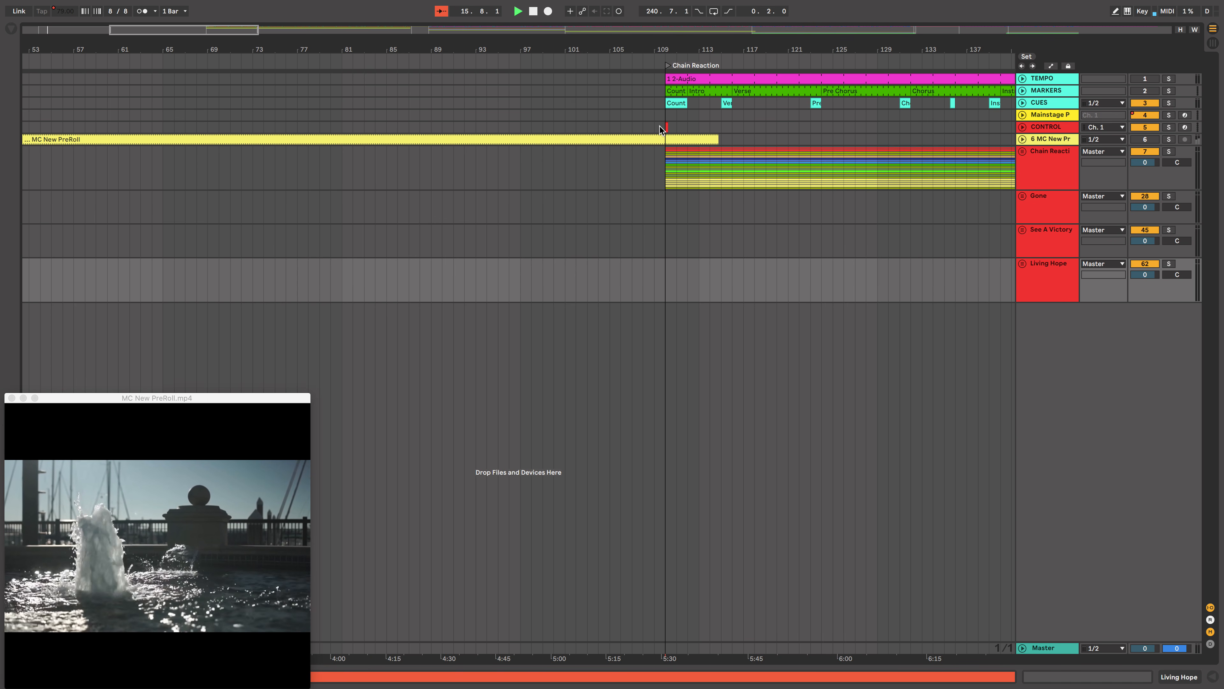
pyautogui.click(1023, 139)
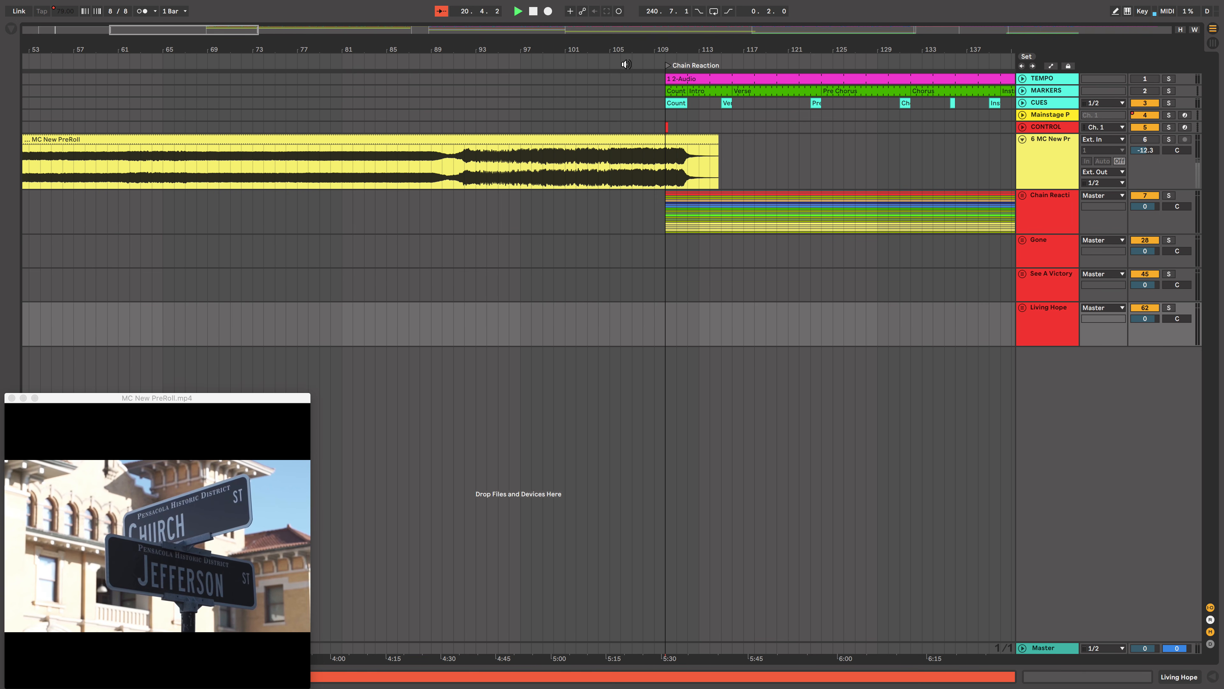
pyautogui.click(1145, 139)
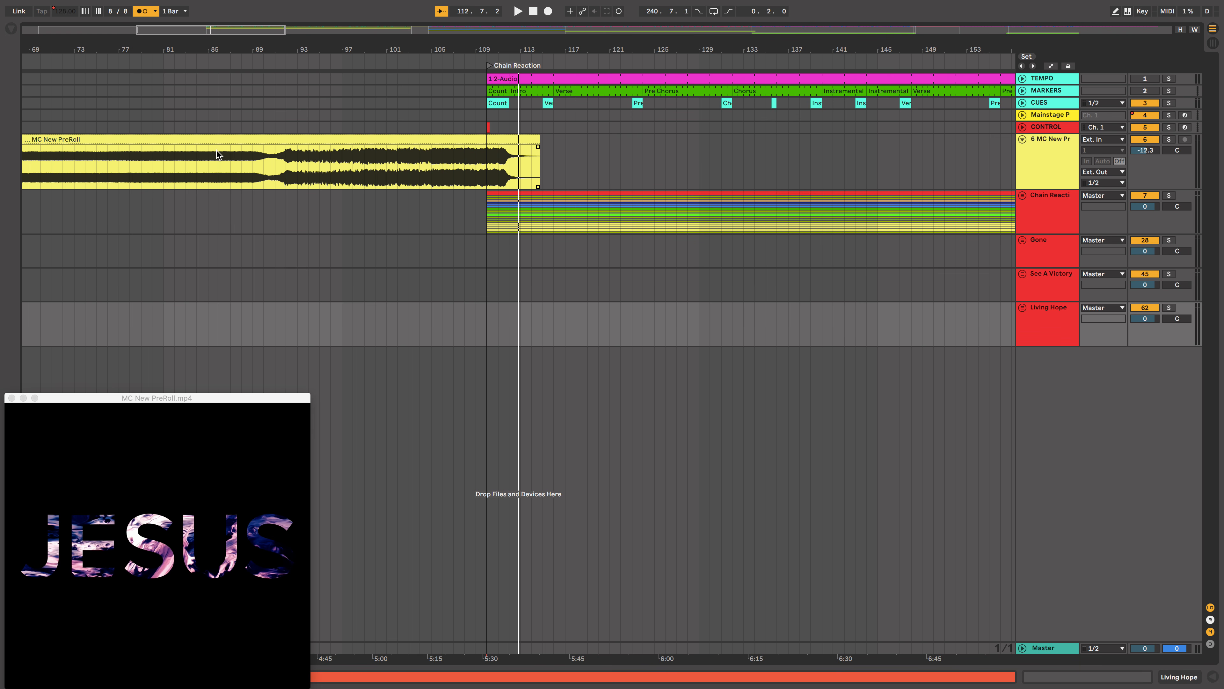
pyautogui.click(1022, 138)
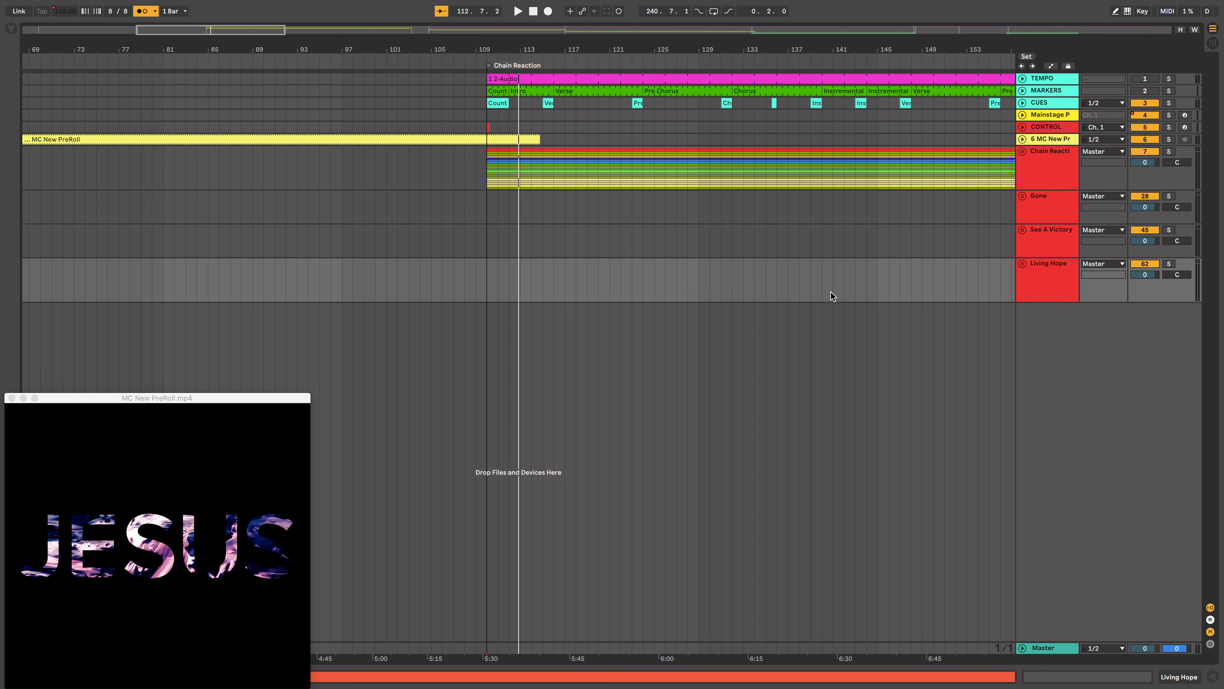
# Step: Unfold the Chain Reaction group and examine its stem tracks from the song's start
pyautogui.scroll(-4, 675, 254)
pyautogui.hscroll(3, 676, 254)
pyautogui.scroll(6, 671, 252)
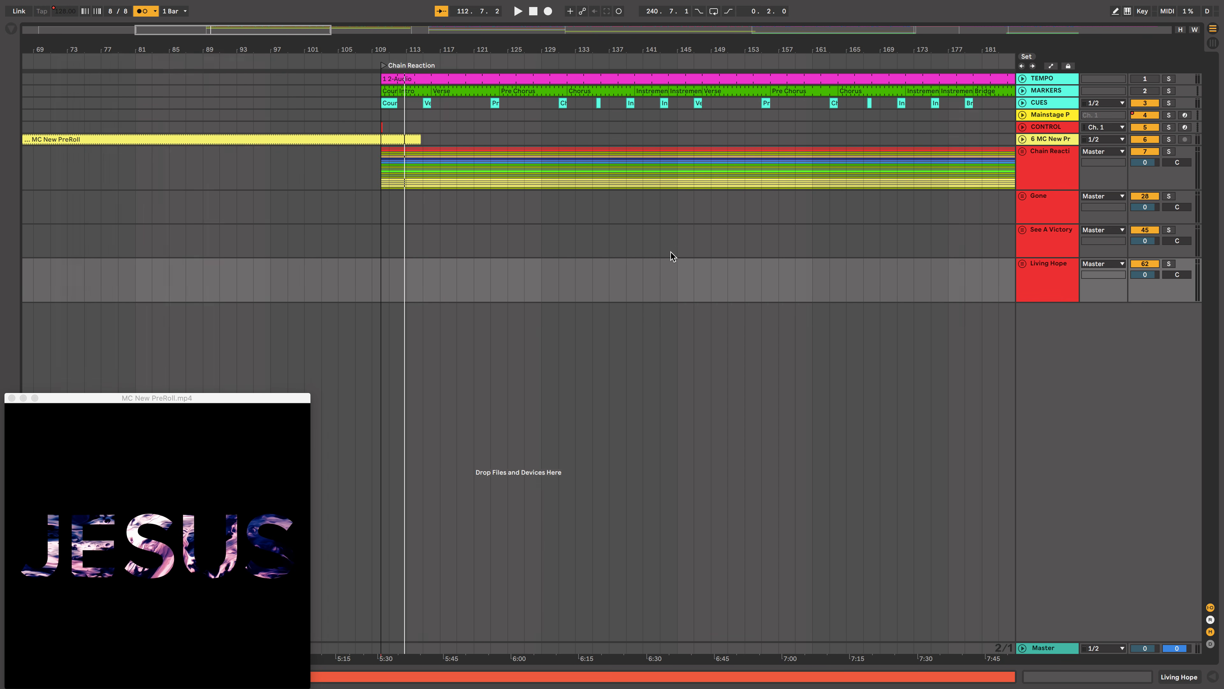
pyautogui.hscroll(-5, 570, 214)
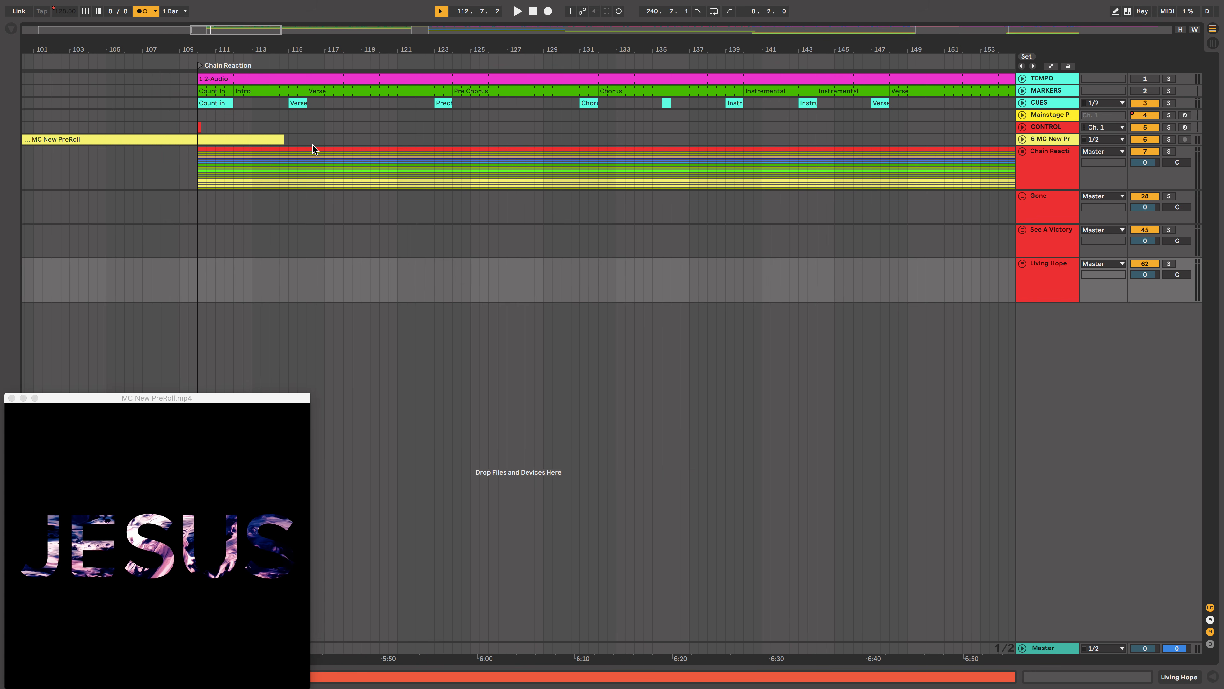
pyautogui.click(1022, 152)
pyautogui.click(1021, 151)
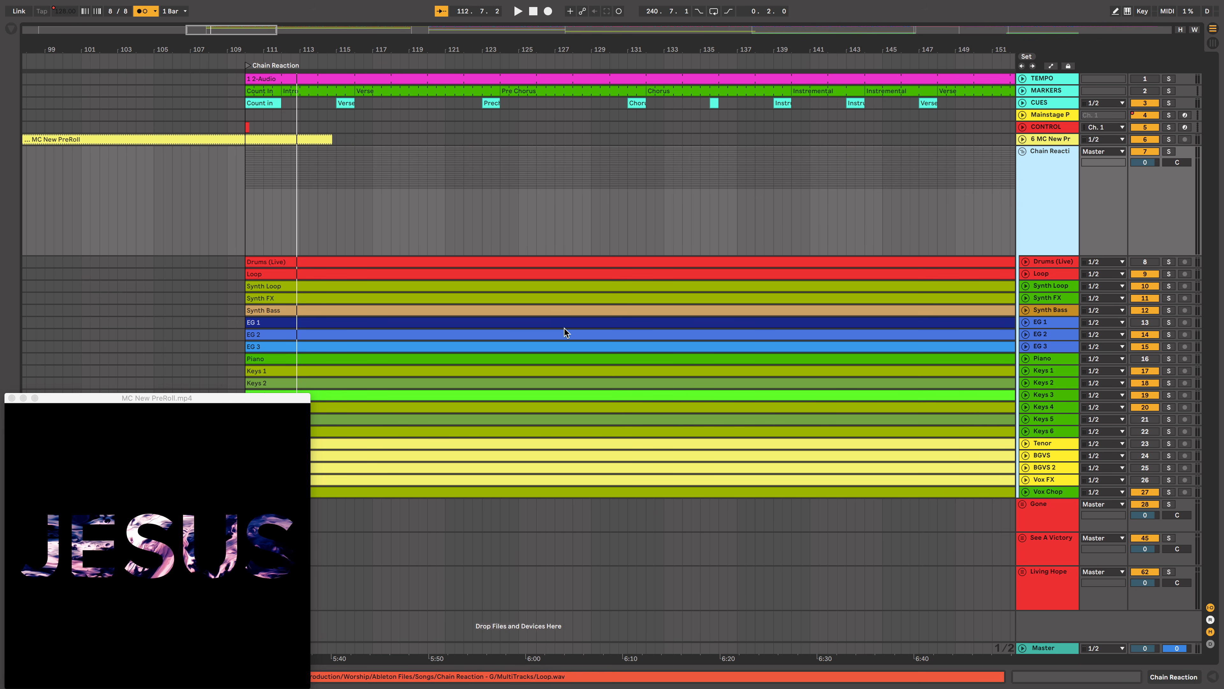
pyautogui.click(246, 260)
pyautogui.hscroll(1, 244, 261)
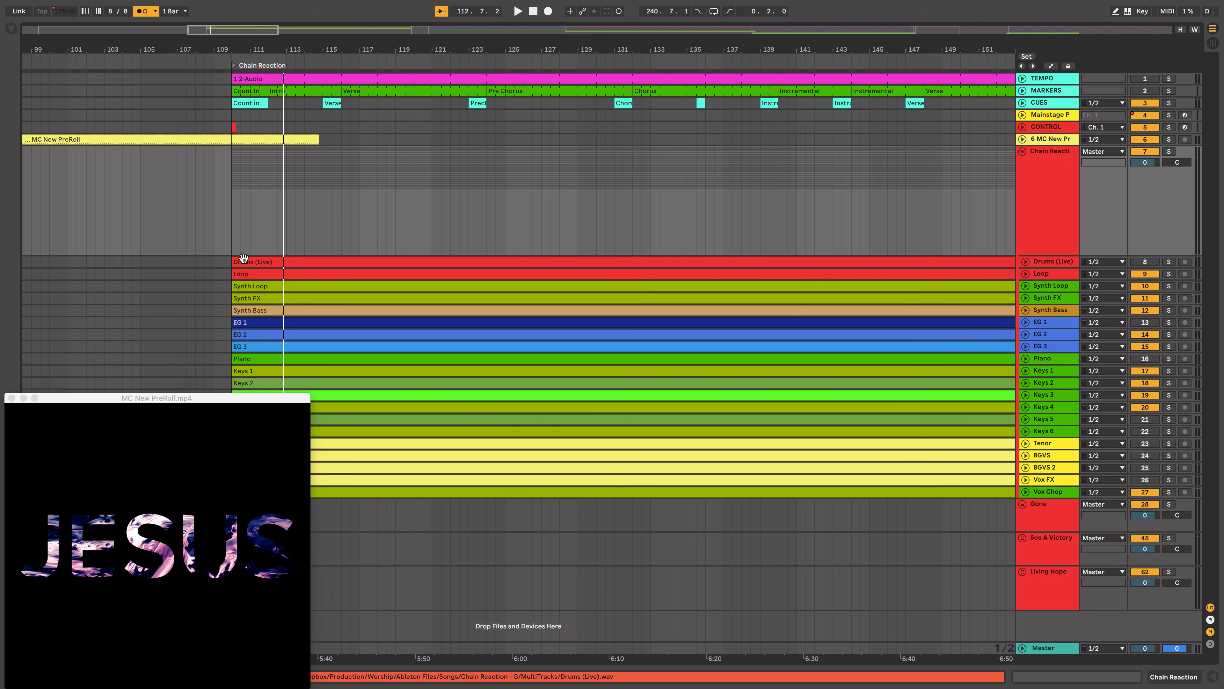
pyautogui.hscroll(-1, 231, 266)
pyautogui.hscroll(-1, 196, 270)
pyautogui.hscroll(-2, 226, 307)
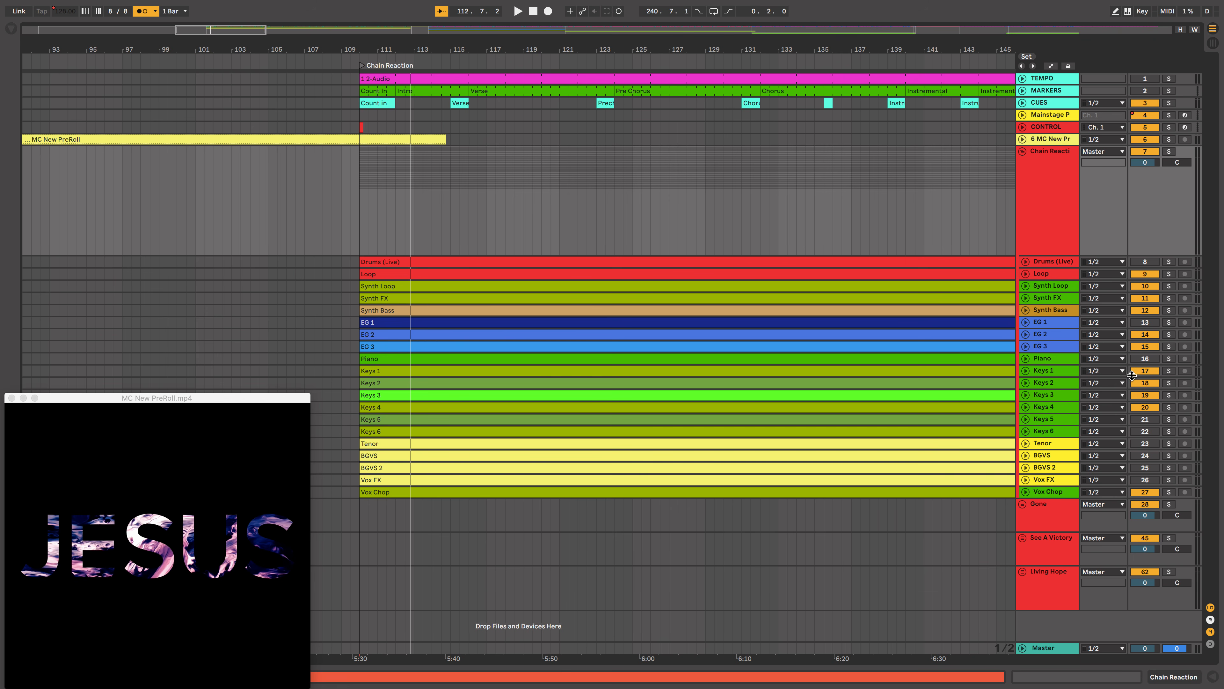
# Step: Toggle the Drums (Live) and BGVS track activators and fold the Chain Reaction group
pyautogui.click(1158, 264)
pyautogui.click(1157, 265)
pyautogui.click(1145, 455)
pyautogui.click(1023, 152)
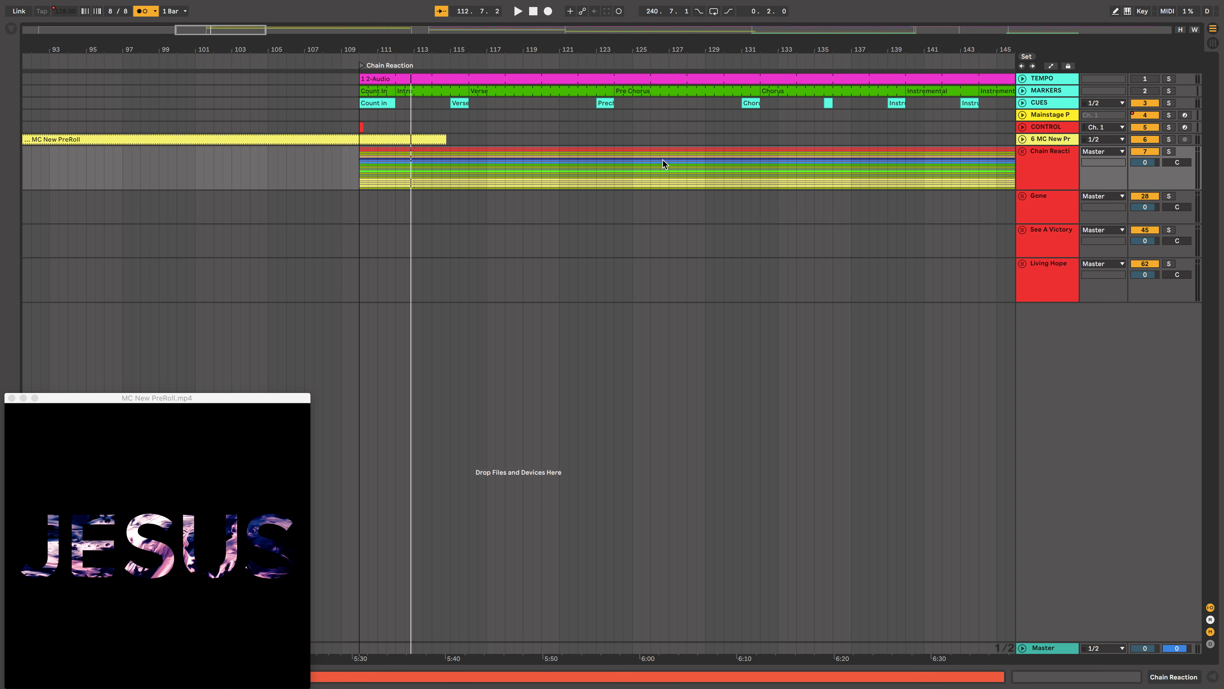
# Step: Unfold the CONTROL track and open its MIDI clip at the start of Chain Reaction
pyautogui.click(1023, 126)
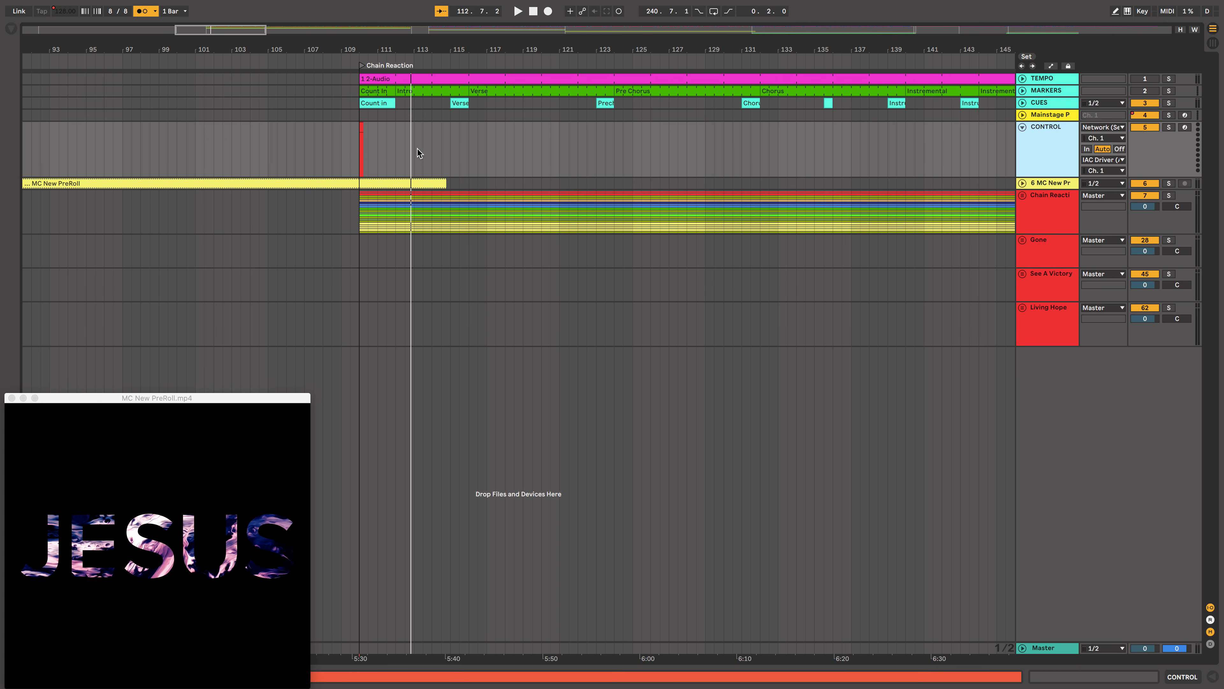
pyautogui.click(145, 12)
pyautogui.click(364, 126)
pyautogui.doubleClick(361, 126)
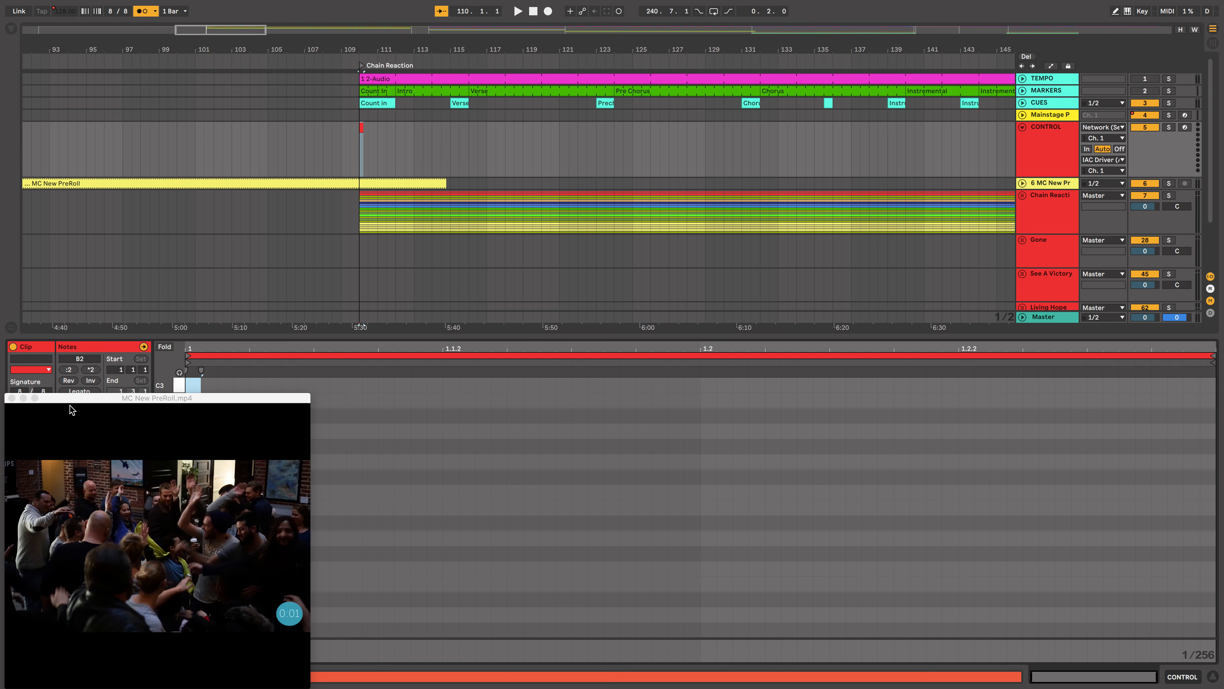
# Step: Close the floating video window and the clip detail view, and fold the CONTROL track
pyautogui.click(12, 399)
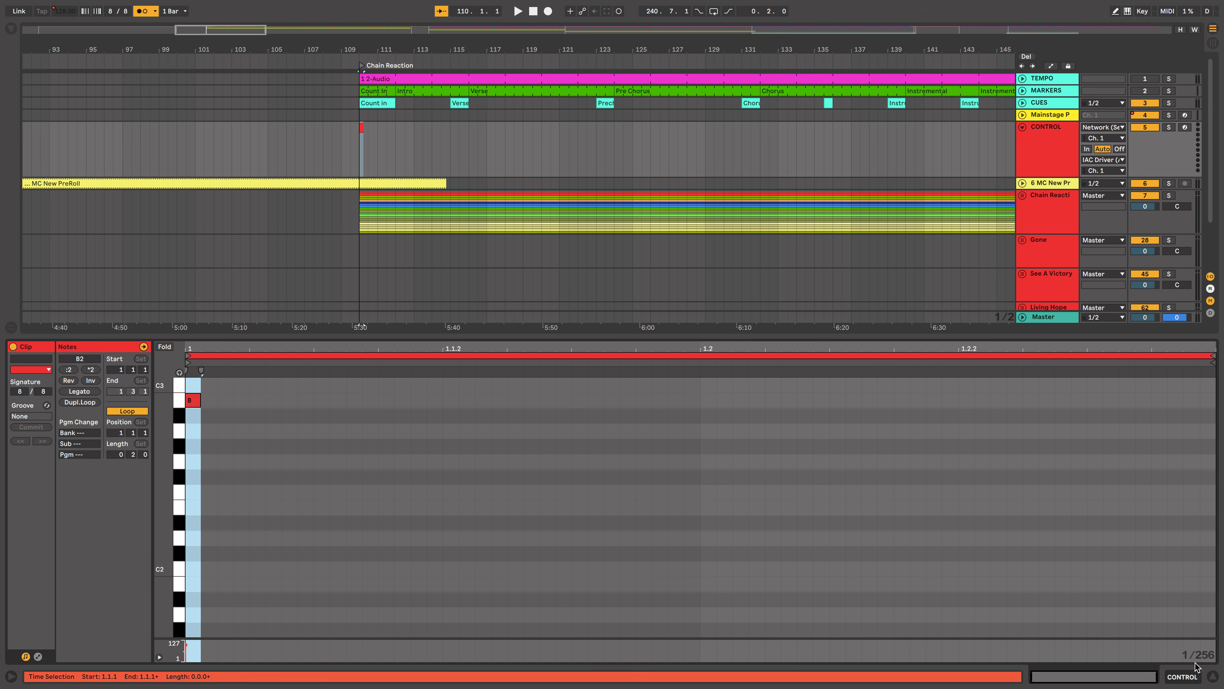
pyautogui.click(1215, 676)
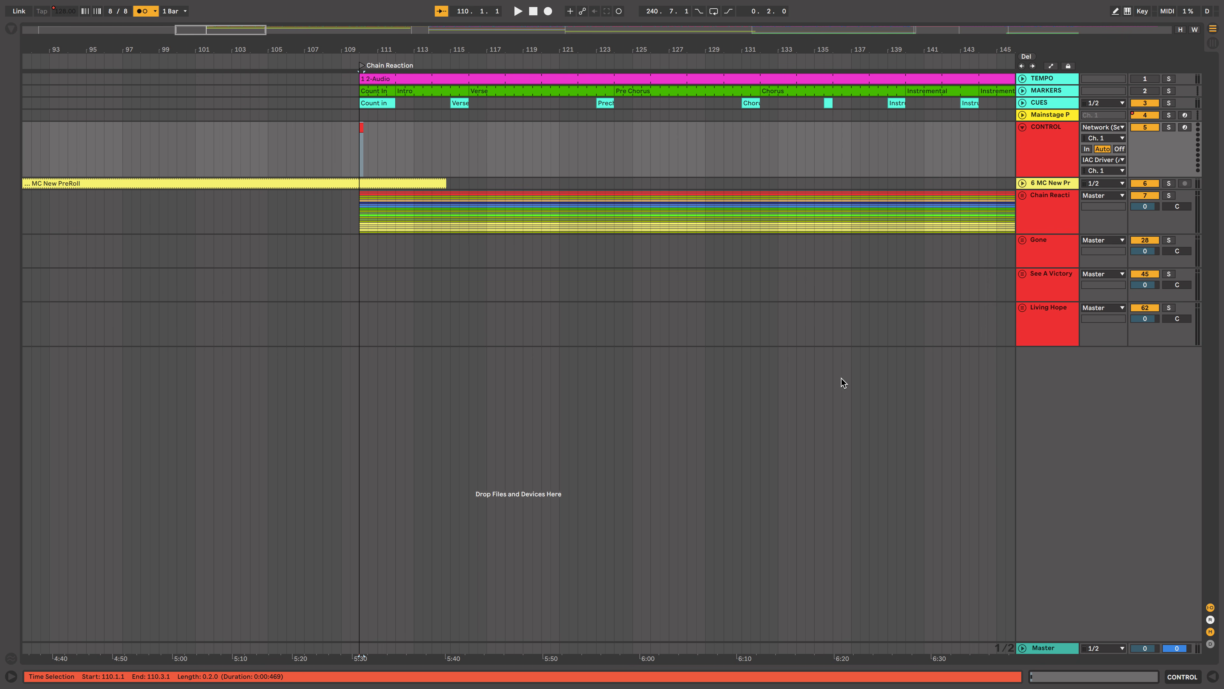
pyautogui.click(1022, 128)
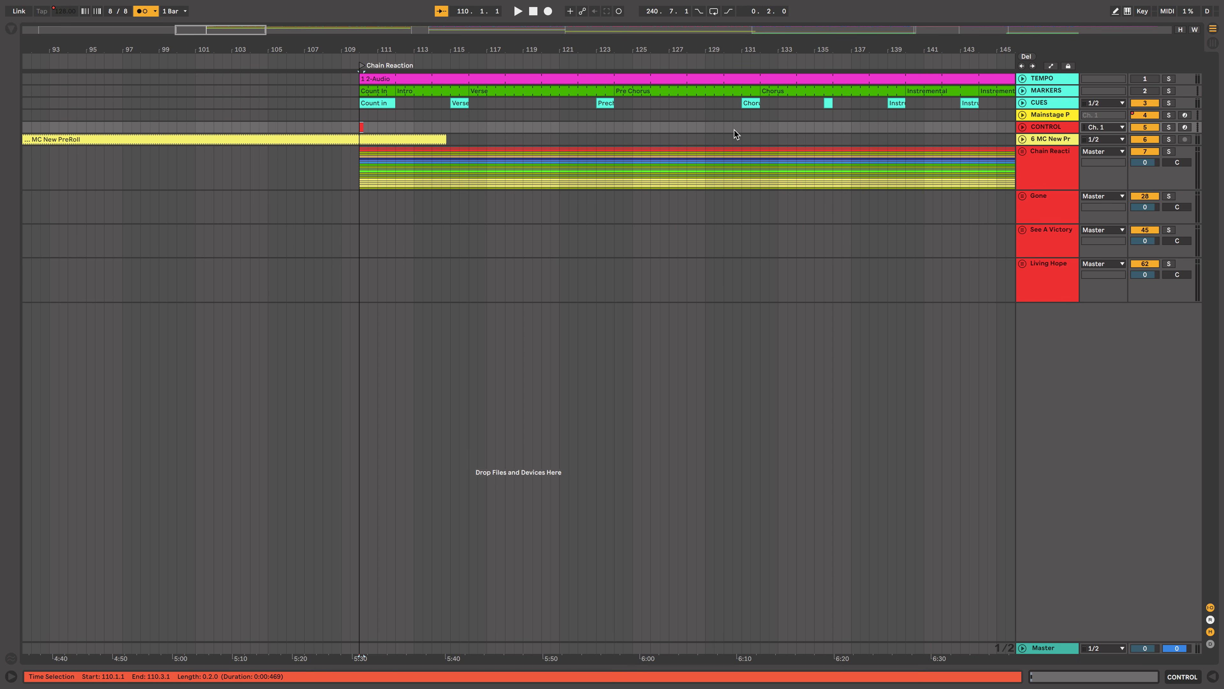
# Step: Play the arrangement from the start of the Turn And Greet section and stop playback
pyautogui.scroll(-5, 735, 130)
pyautogui.hscroll(15, 735, 129)
pyautogui.hscroll(1, 735, 129)
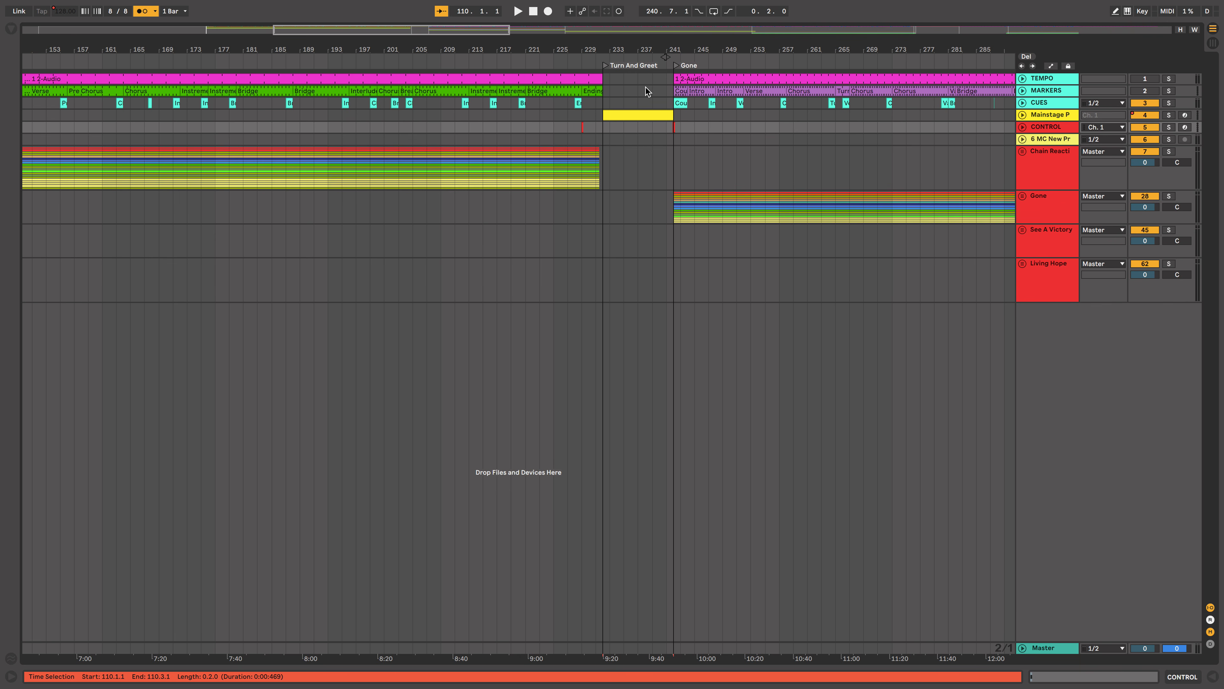
pyautogui.scroll(10, 674, 107)
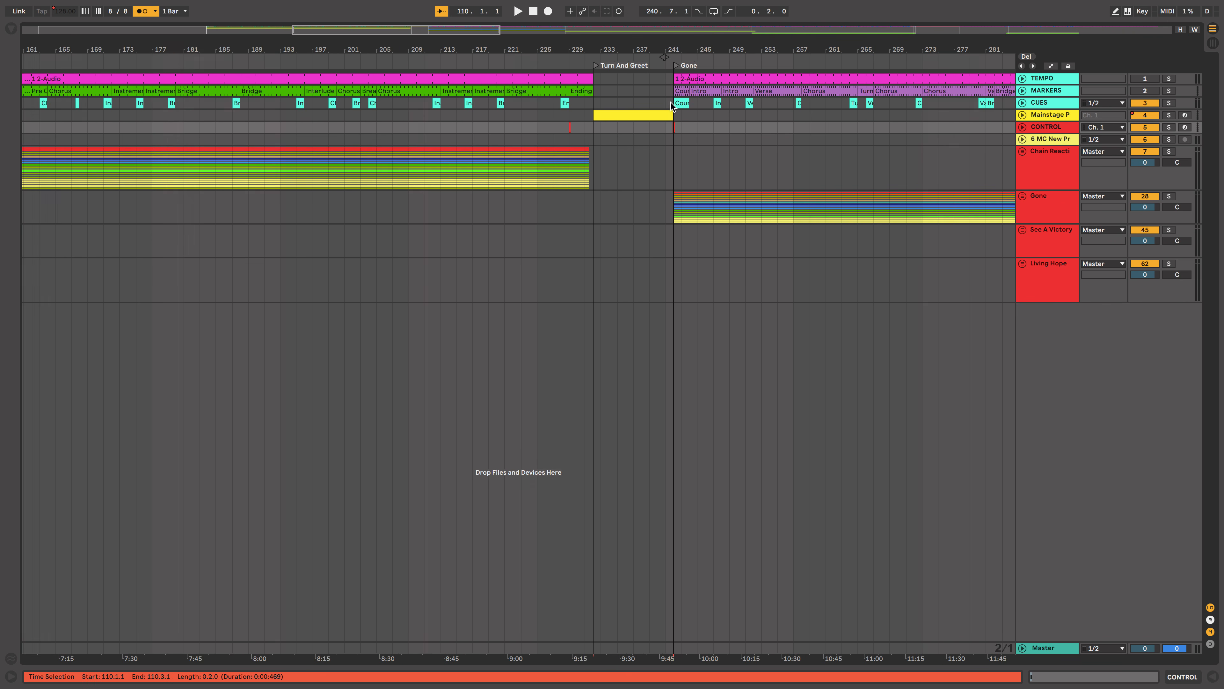
pyautogui.hscroll(-2, 366, 111)
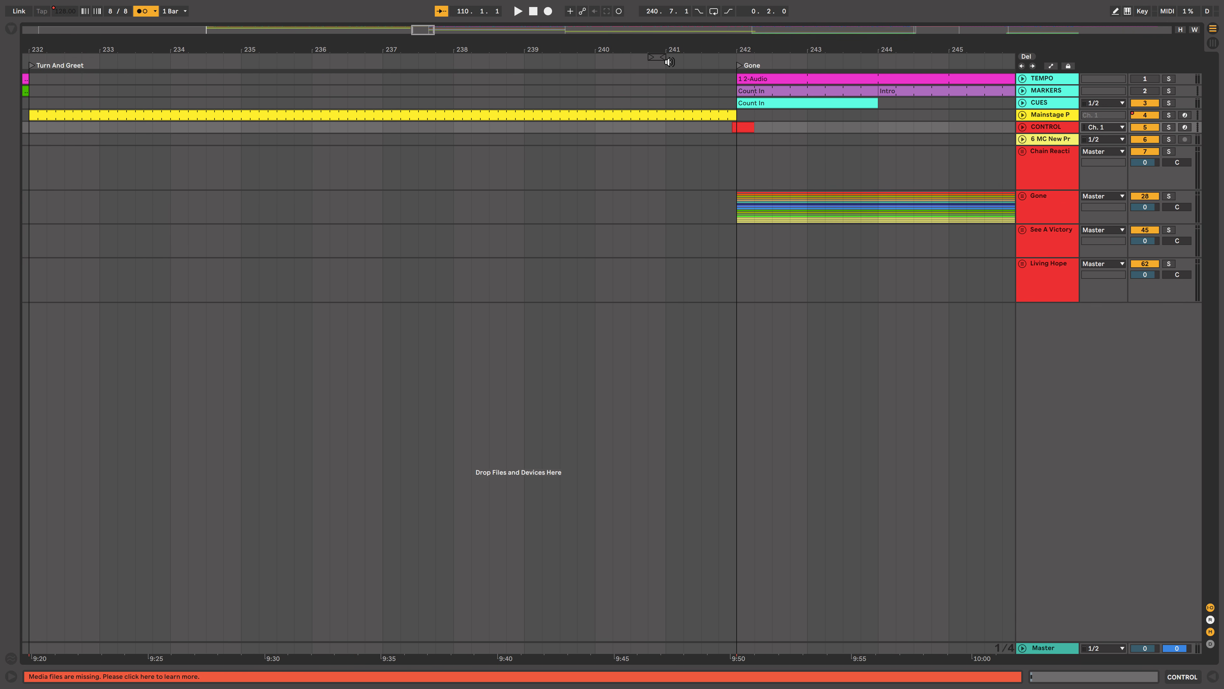
pyautogui.click(684, 61)
pyautogui.scroll(-5, 556, 254)
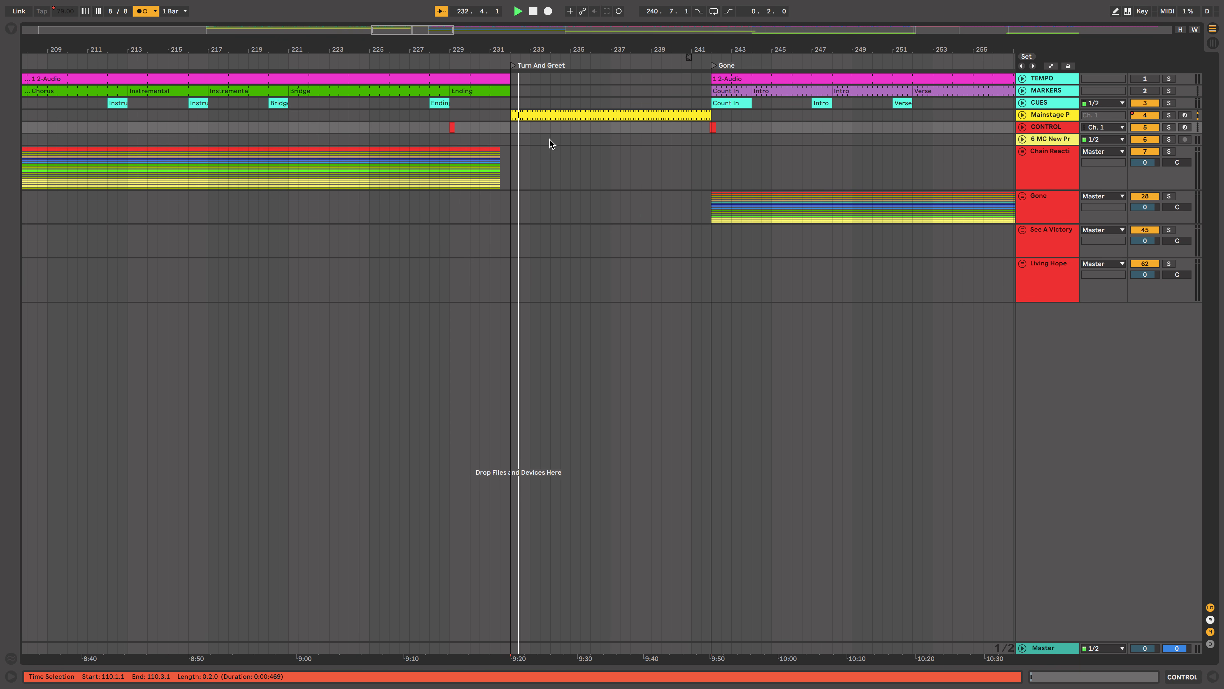
pyautogui.click(684, 66)
pyautogui.press('space')
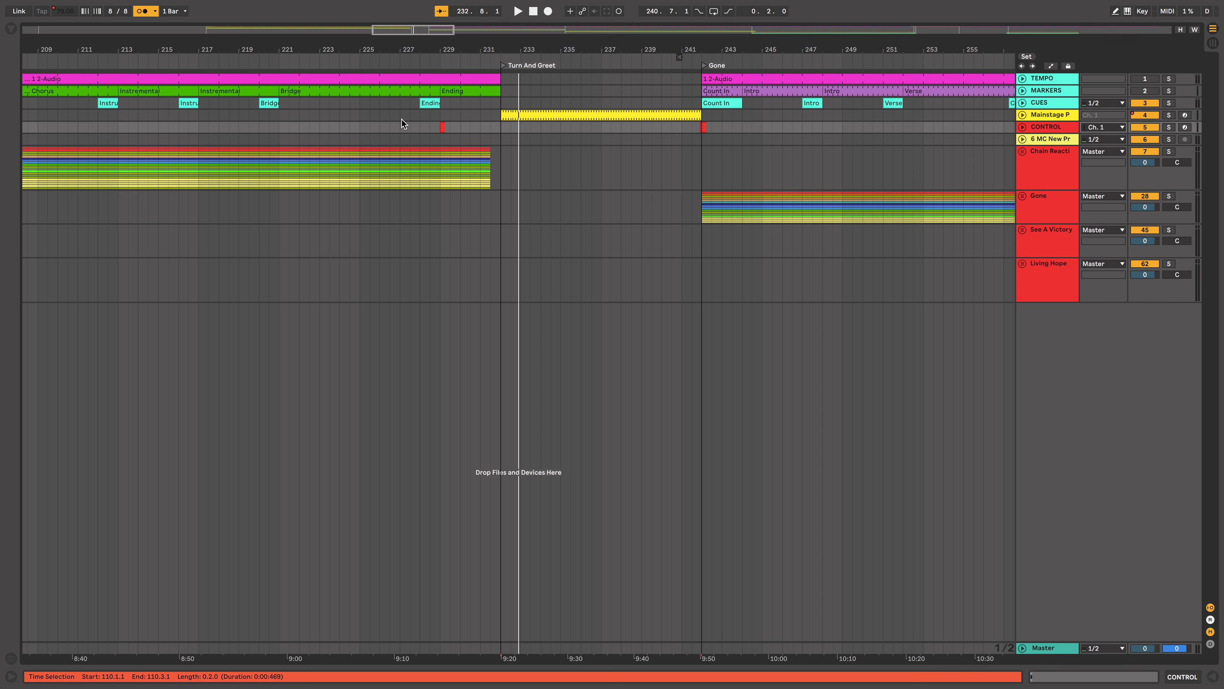
# Step: Select the TEMPO track and open the clip above Chain Reaction to view its sample properties
pyautogui.hscroll(-20, 171, 161)
pyautogui.hscroll(-4, 412, 120)
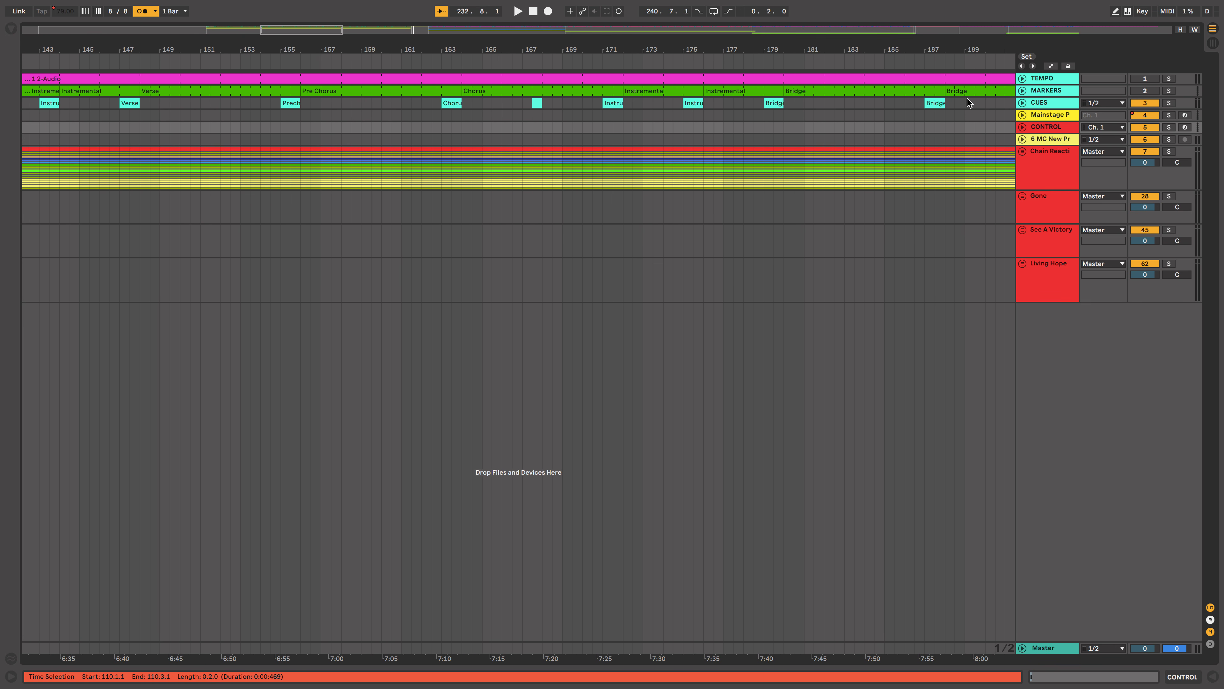
pyautogui.click(1045, 82)
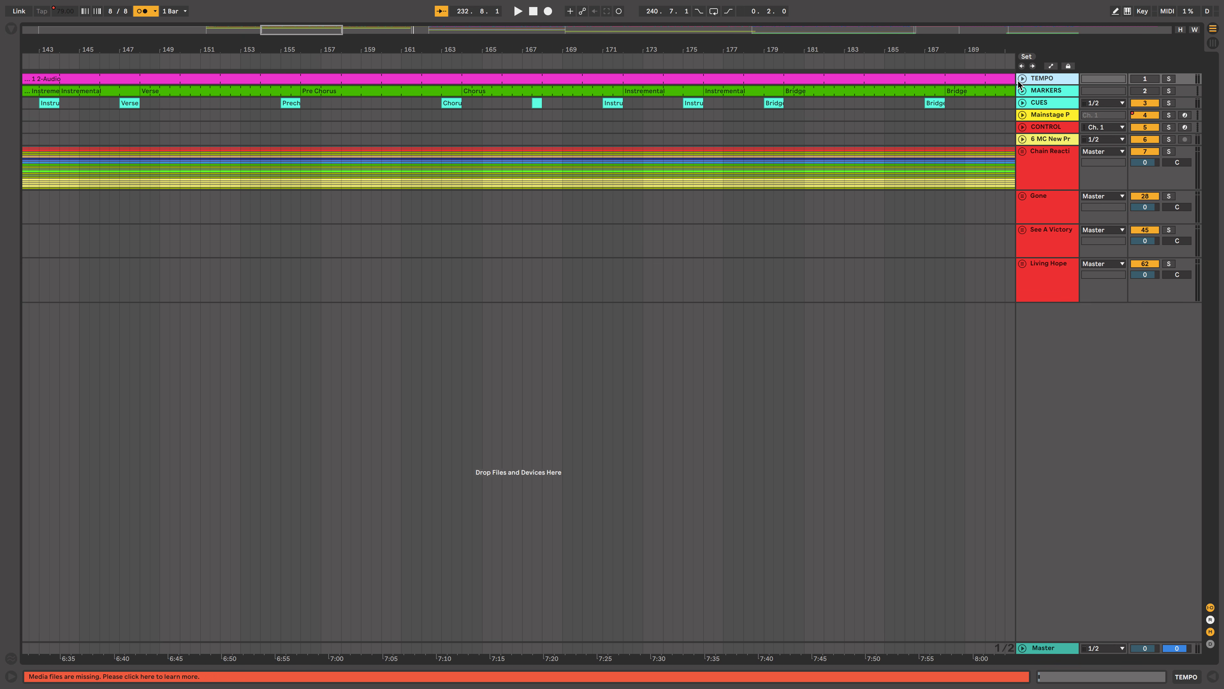
pyautogui.press('w')
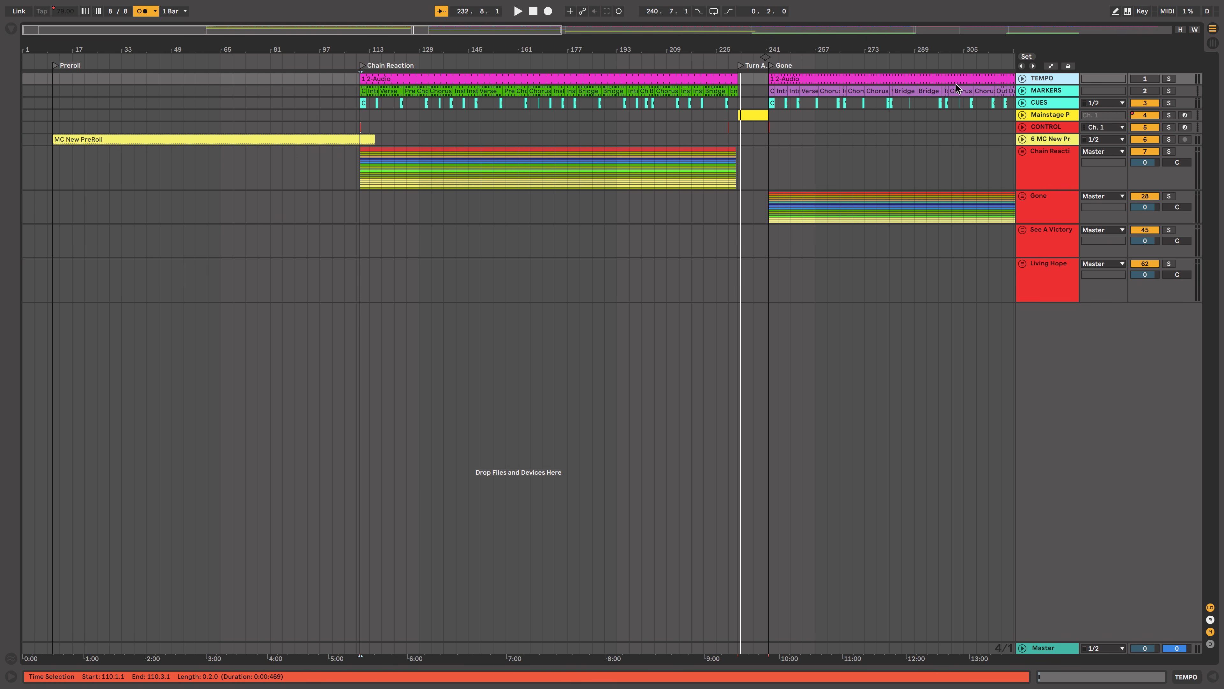
pyautogui.click(646, 80)
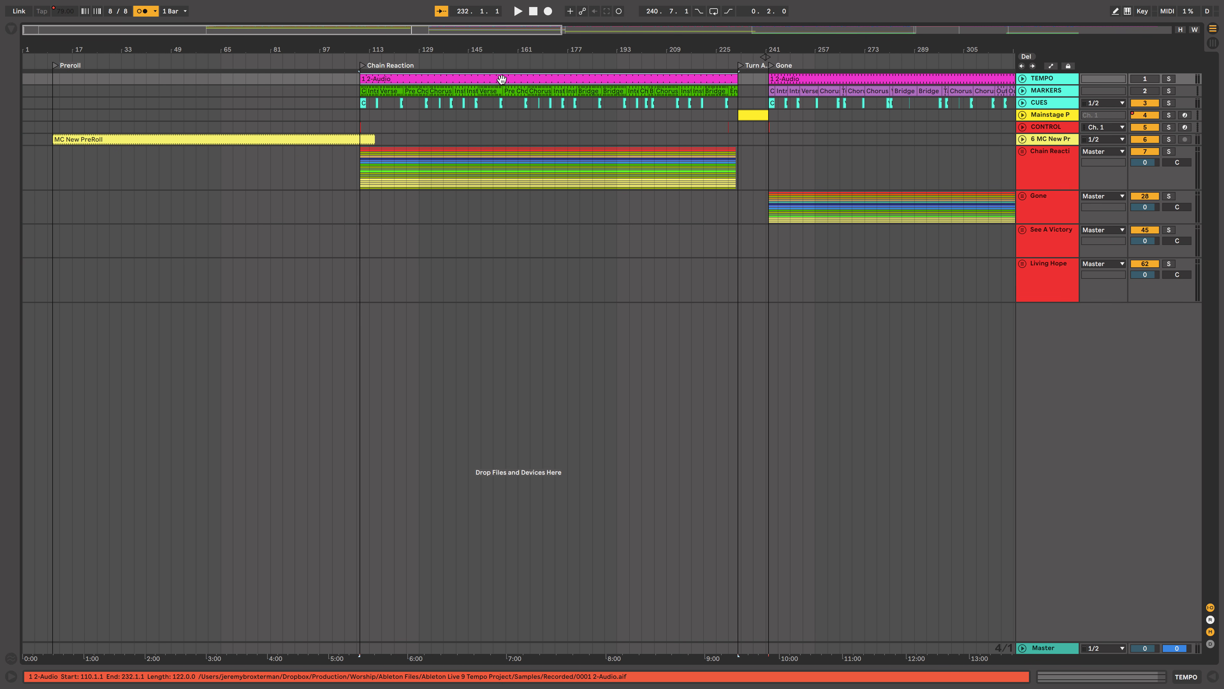
pyautogui.doubleClick(548, 79)
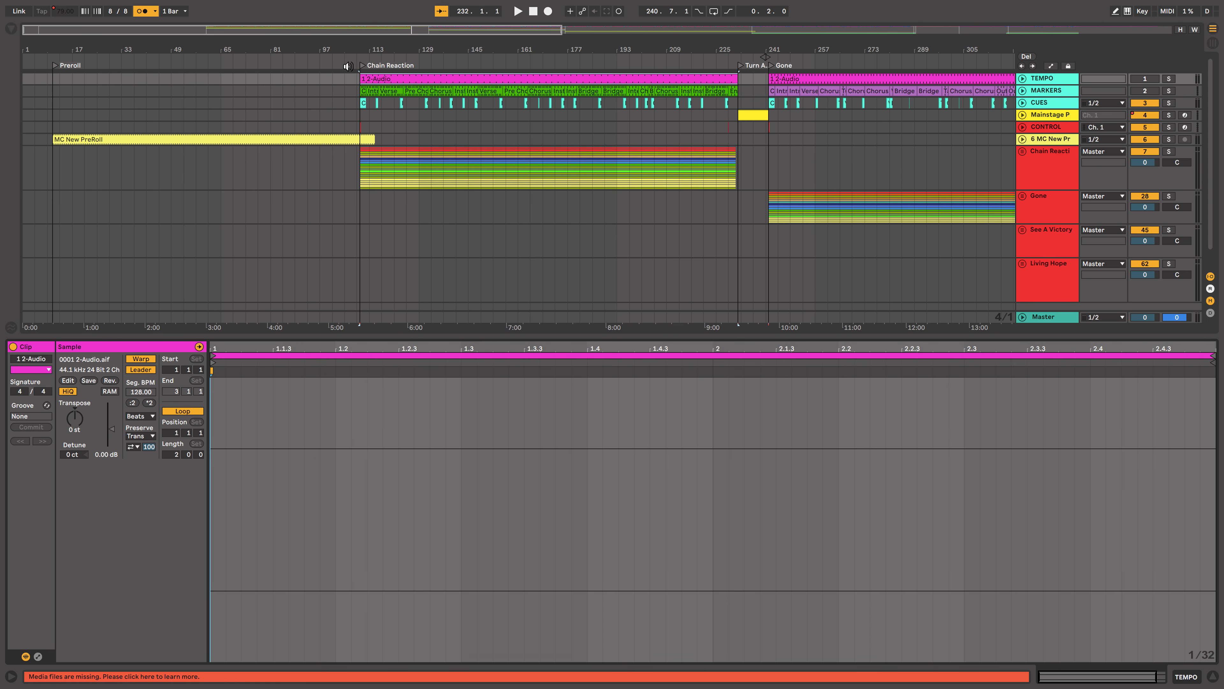
# Step: Play the arrangement from the Chain Reaction locator and close the clip detail view
pyautogui.click(359, 66)
pyautogui.scroll(10, 399, 124)
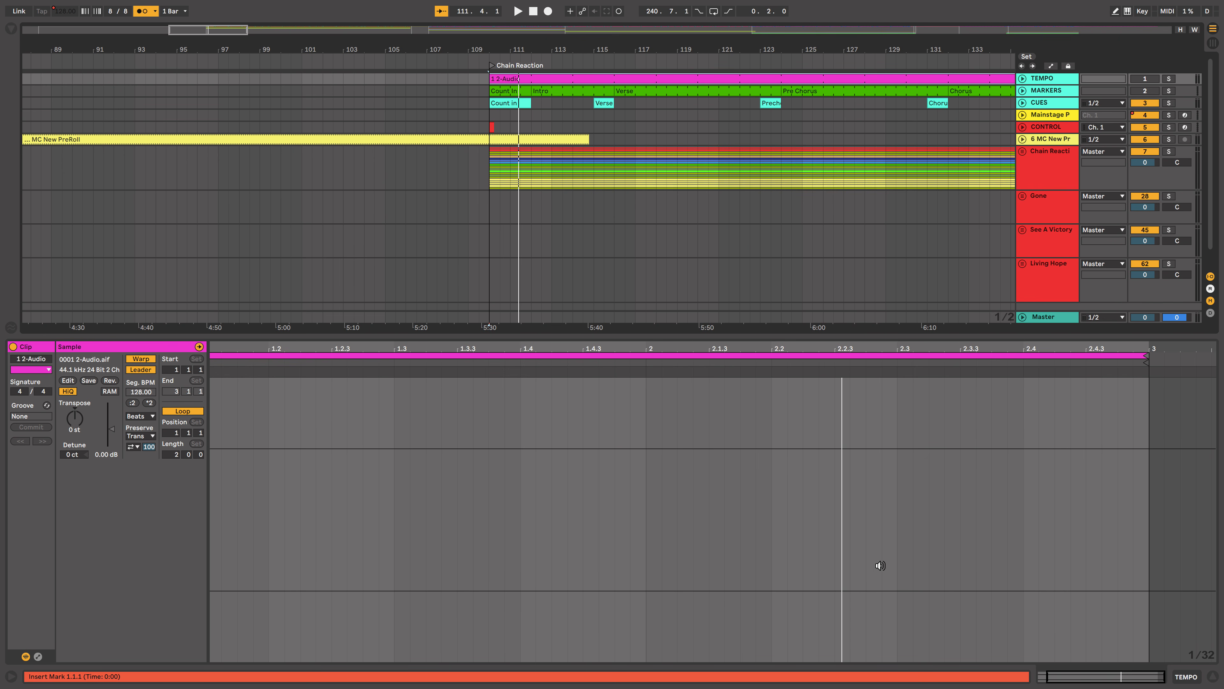
pyautogui.click(1209, 679)
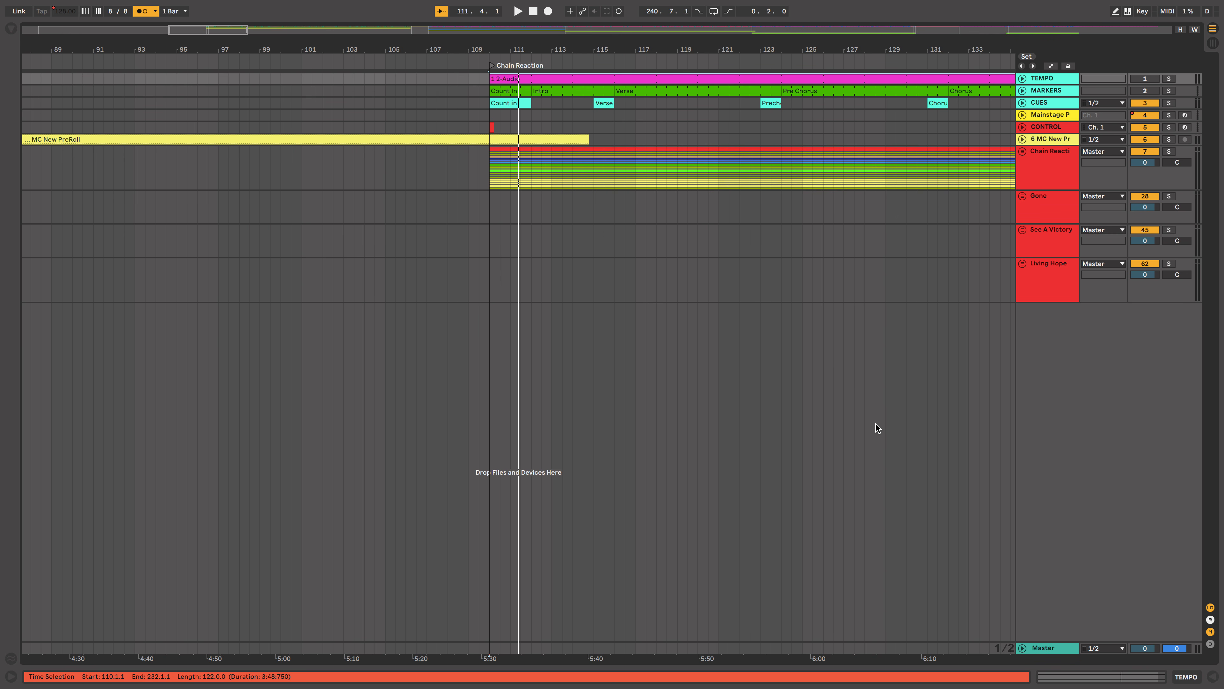
# Step: Select the MARKERS track and play Chain Reaction from its second Pre Chorus marker
pyautogui.click(1054, 91)
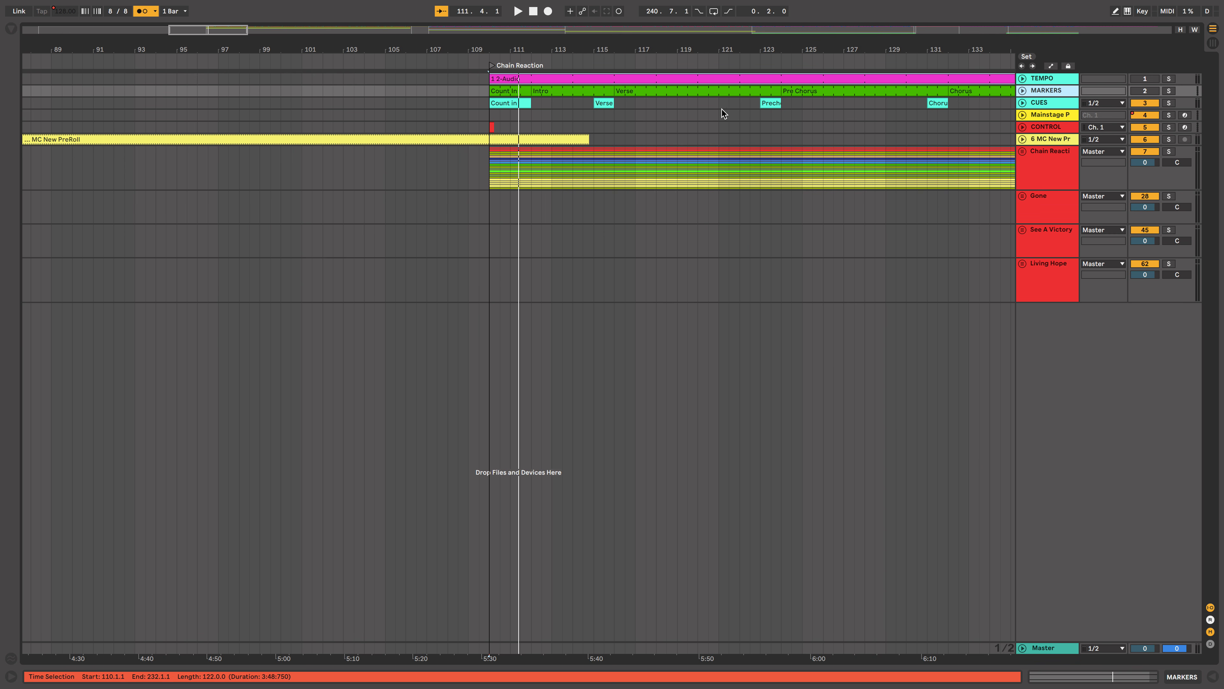
pyautogui.scroll(-8, 778, 143)
pyautogui.hscroll(8, 777, 143)
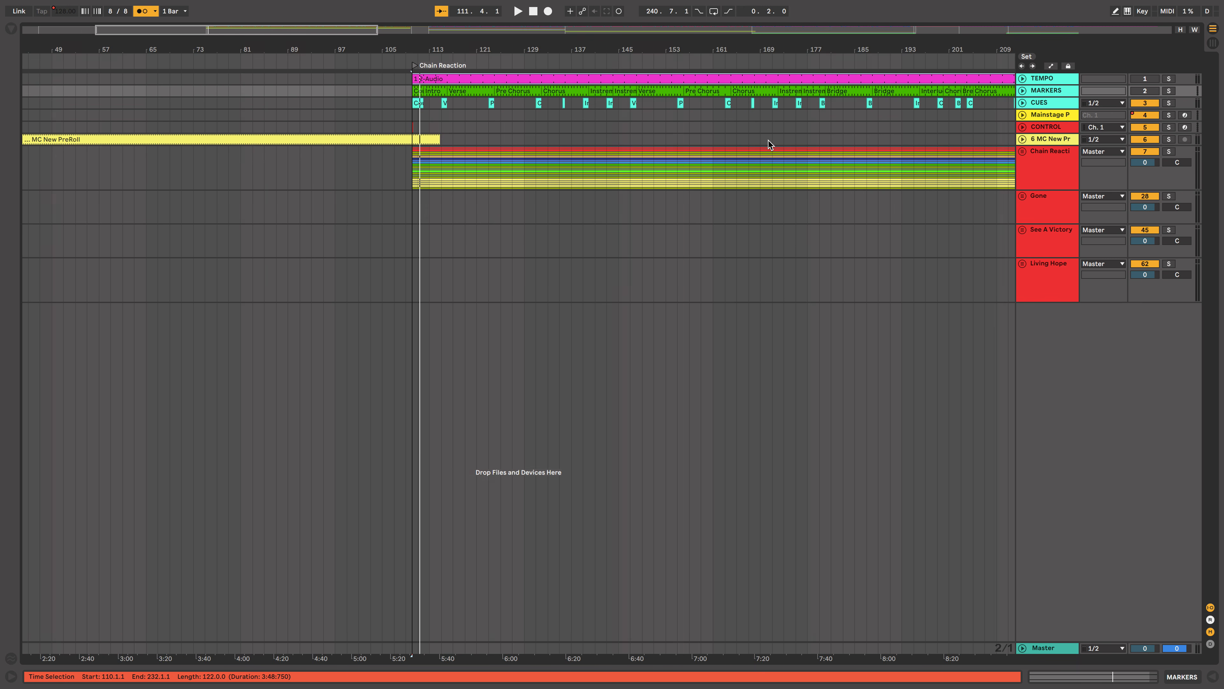
pyautogui.hscroll(2, 703, 102)
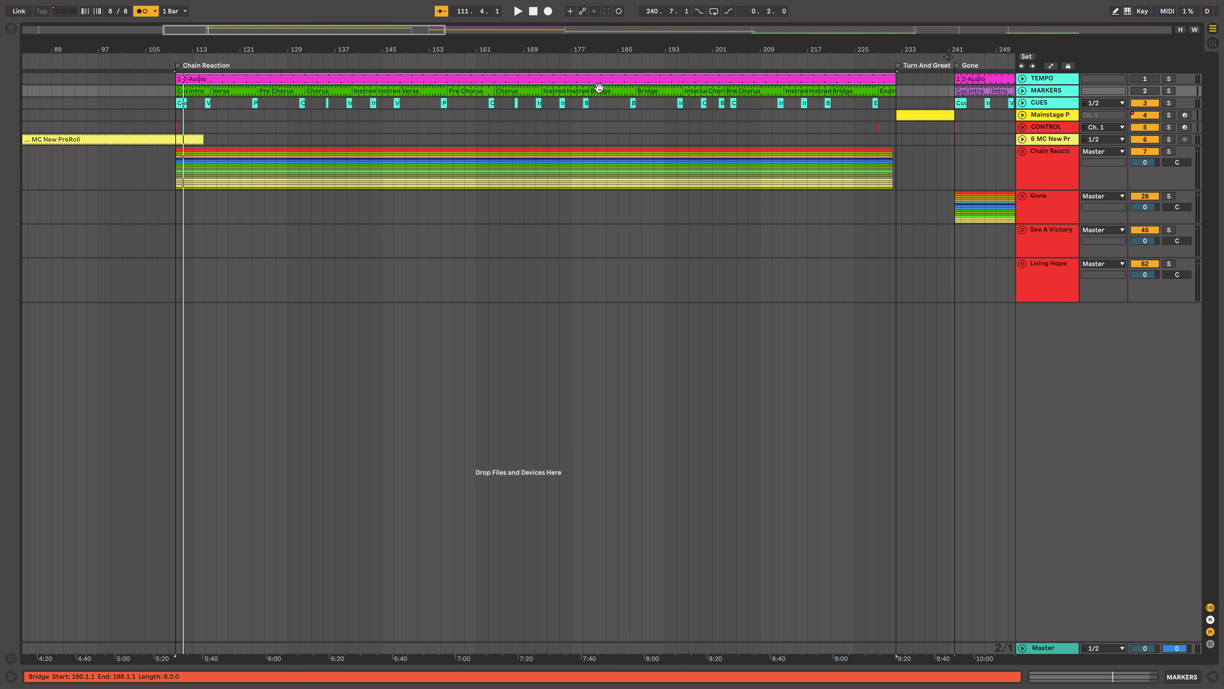
pyautogui.click(446, 63)
pyautogui.press('space')
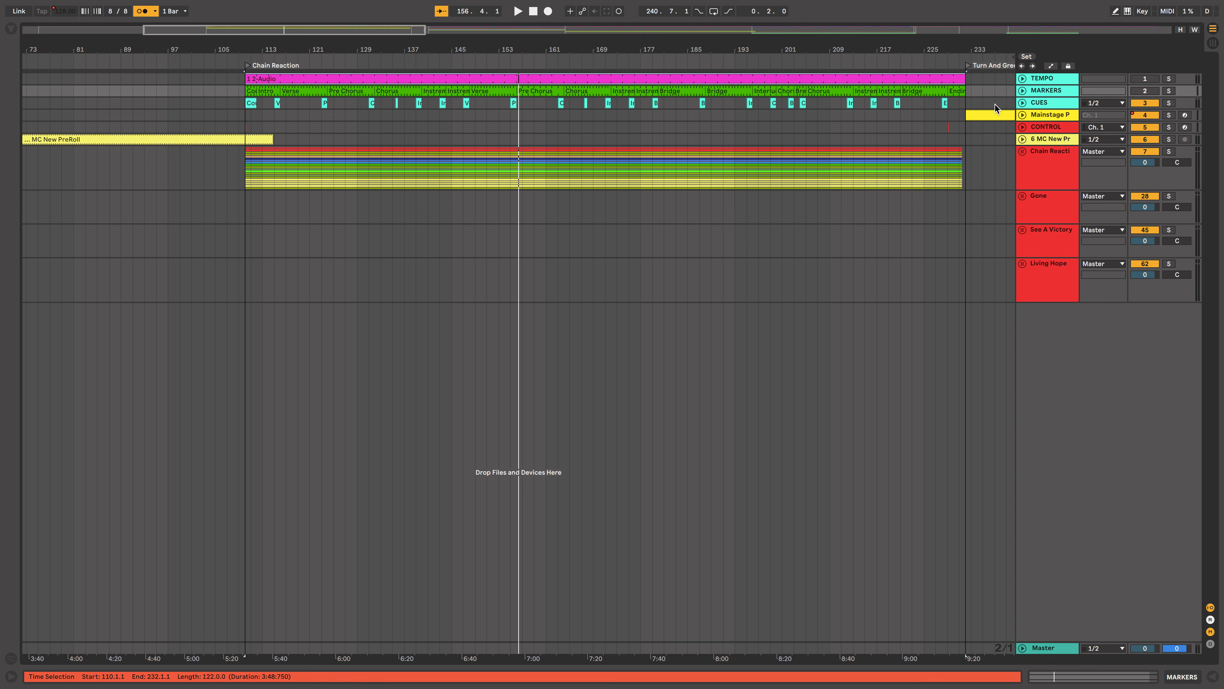
# Step: Unfold the CUES track and open the Prechorus MIDI clip at bar 155
pyautogui.click(1023, 102)
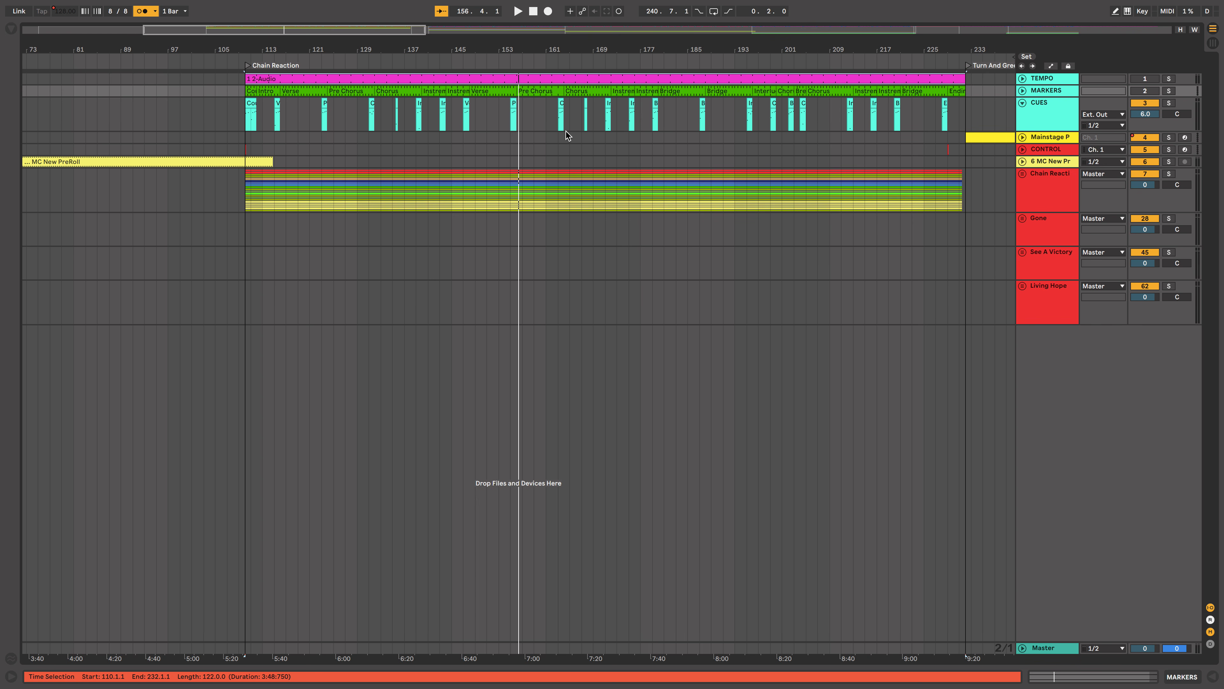
pyautogui.scroll(10, 523, 135)
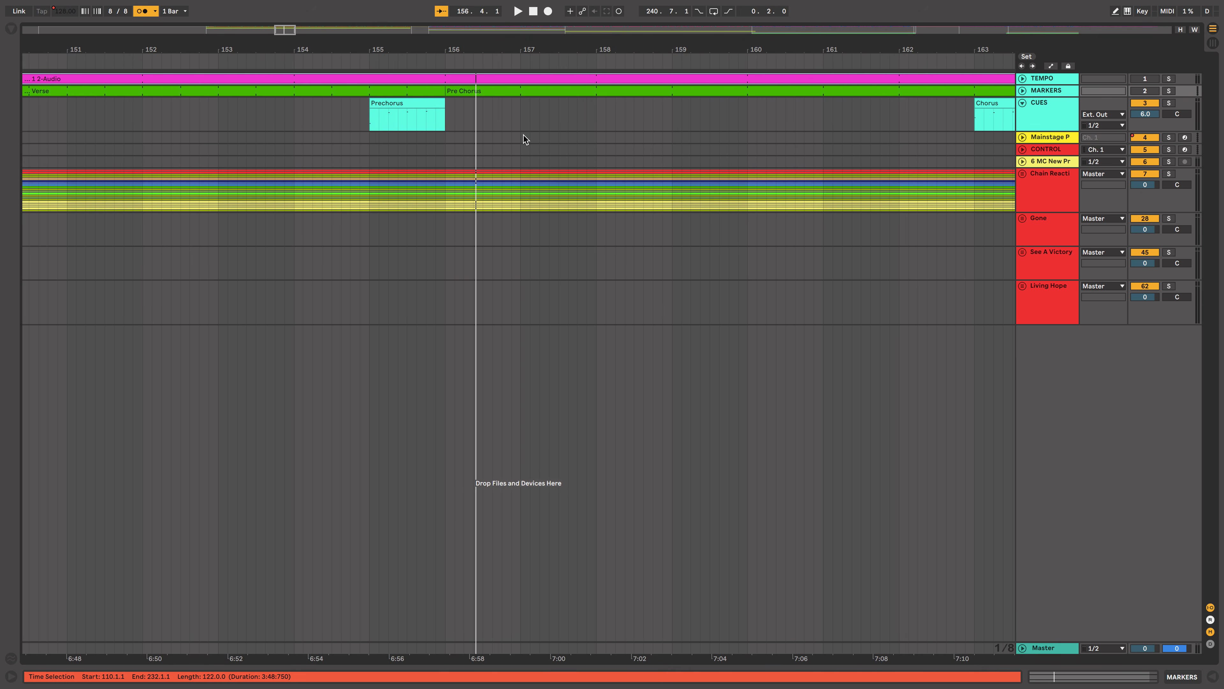
pyautogui.click(704, 112)
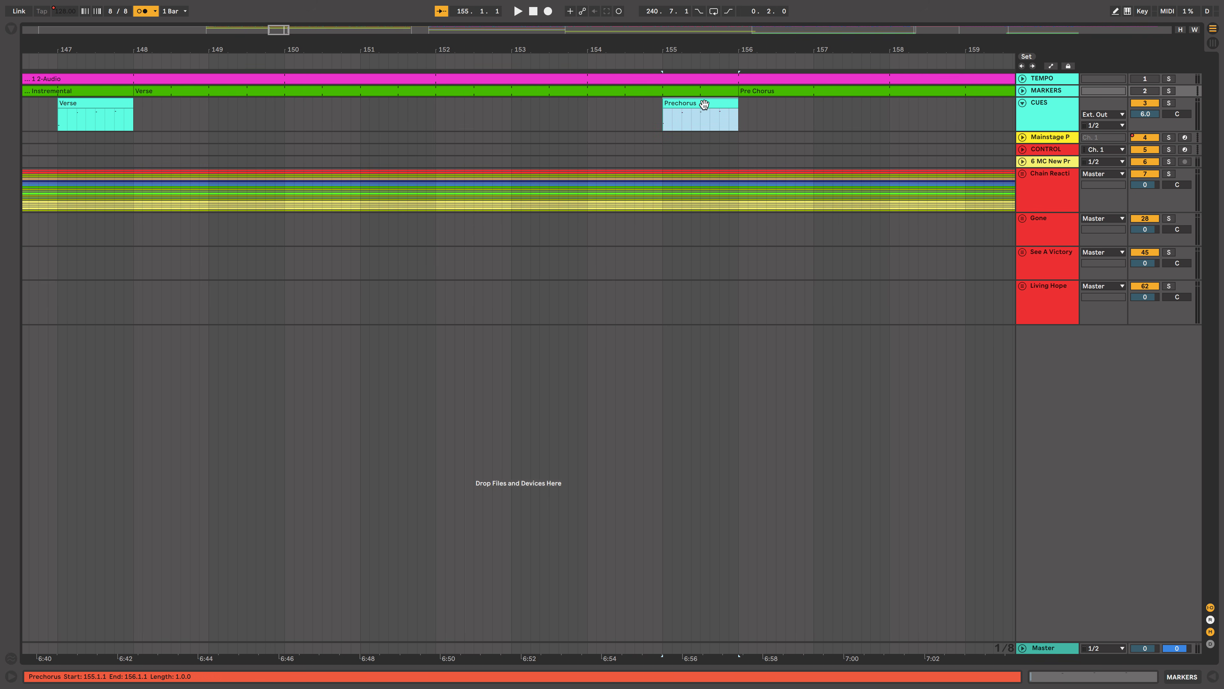
pyautogui.doubleClick(690, 116)
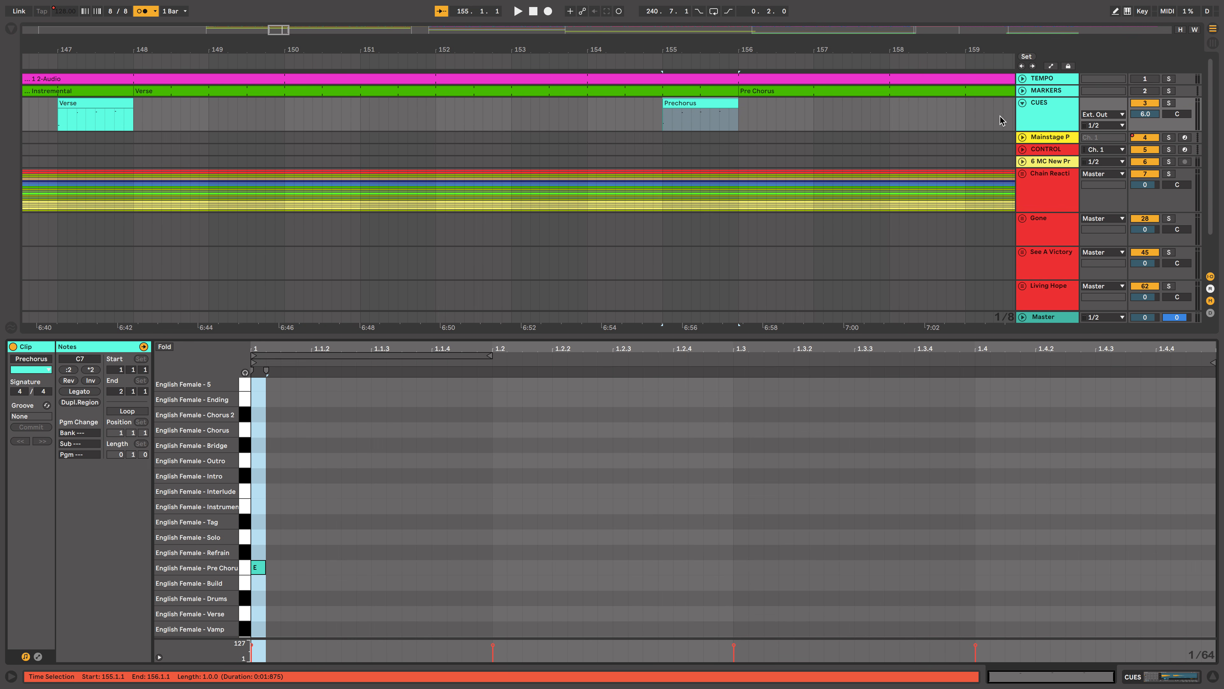
# Step: Show the CUES track's Vocal Cues rack and audition one of its English Female pads
pyautogui.click(1028, 117)
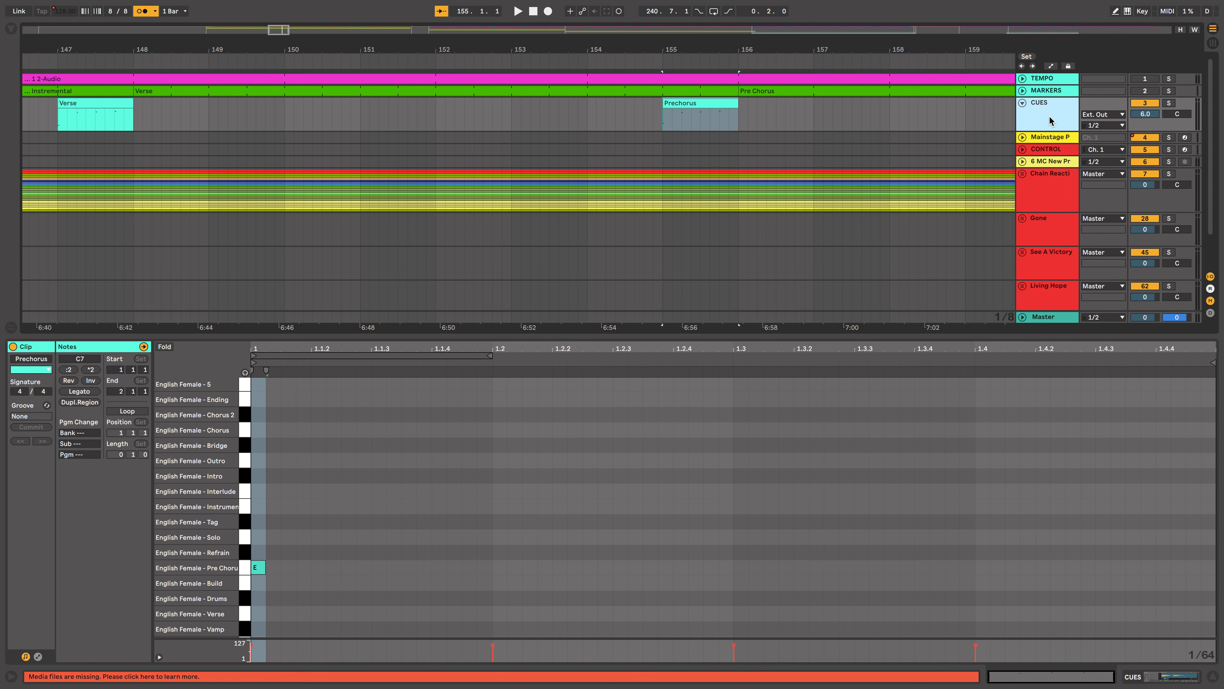
pyautogui.doubleClick(1038, 111)
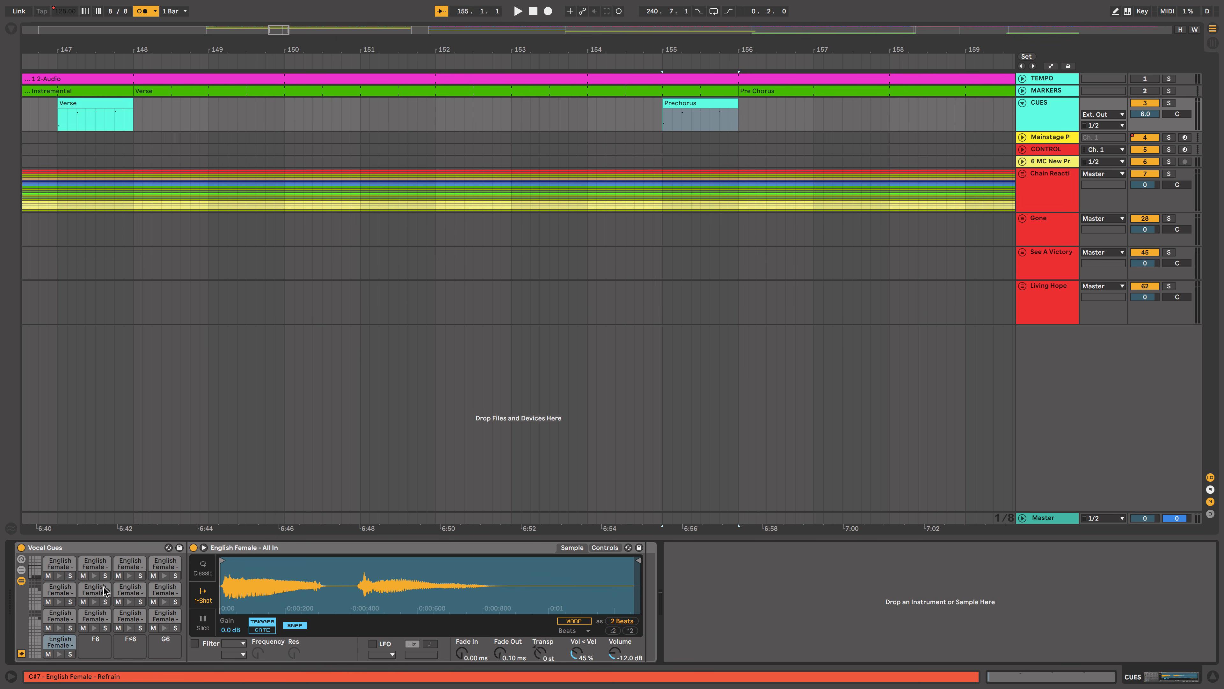
pyautogui.click(96, 575)
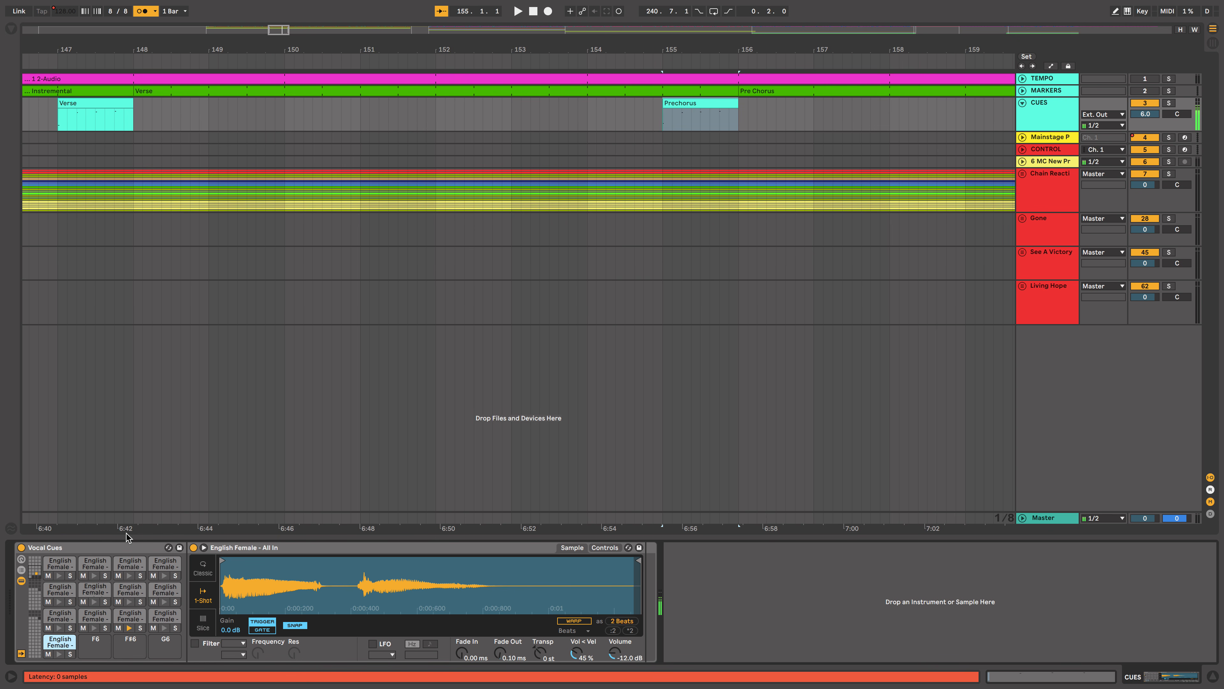
# Step: Reopen the Prechorus cue clip, select its English Female Pre Chorus note, and play the clip from its start twice
pyautogui.doubleClick(708, 103)
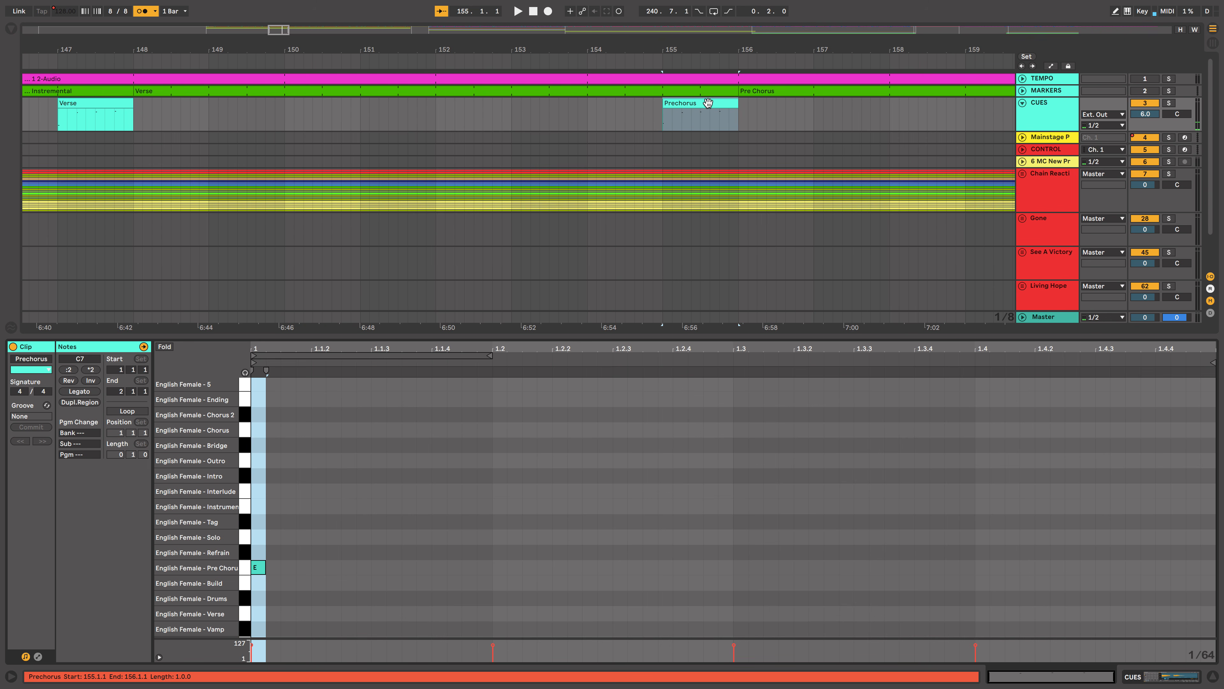
pyautogui.click(263, 571)
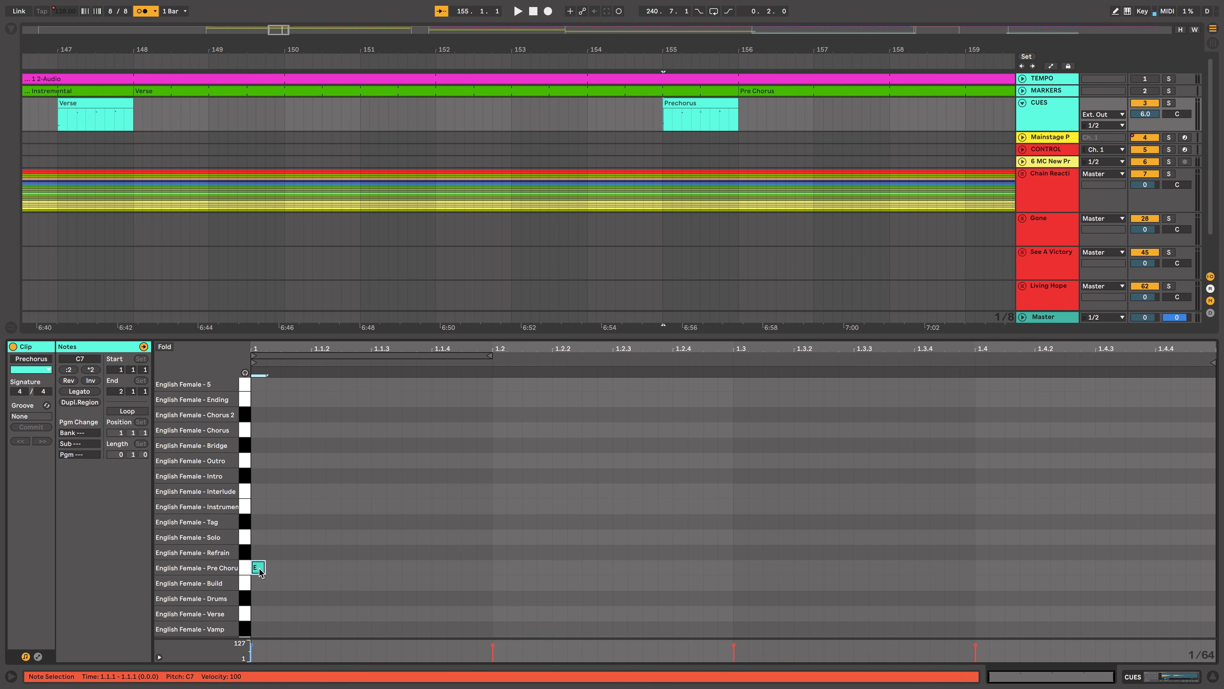
pyautogui.click(337, 360)
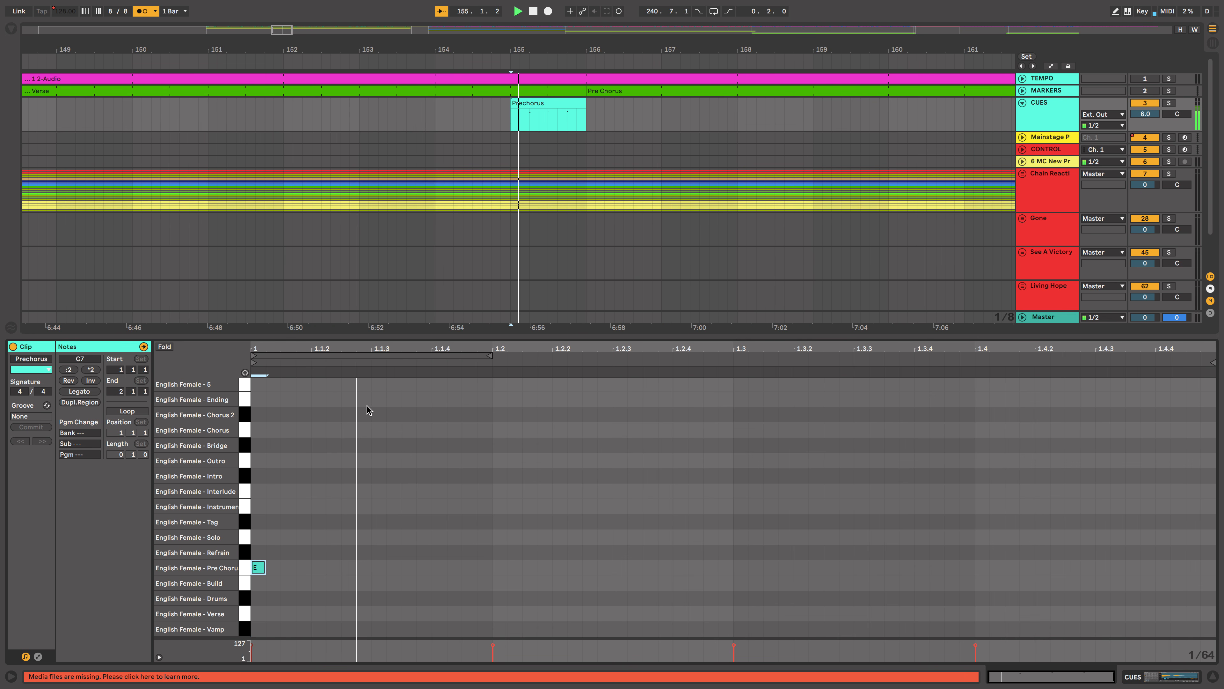
pyautogui.press('space')
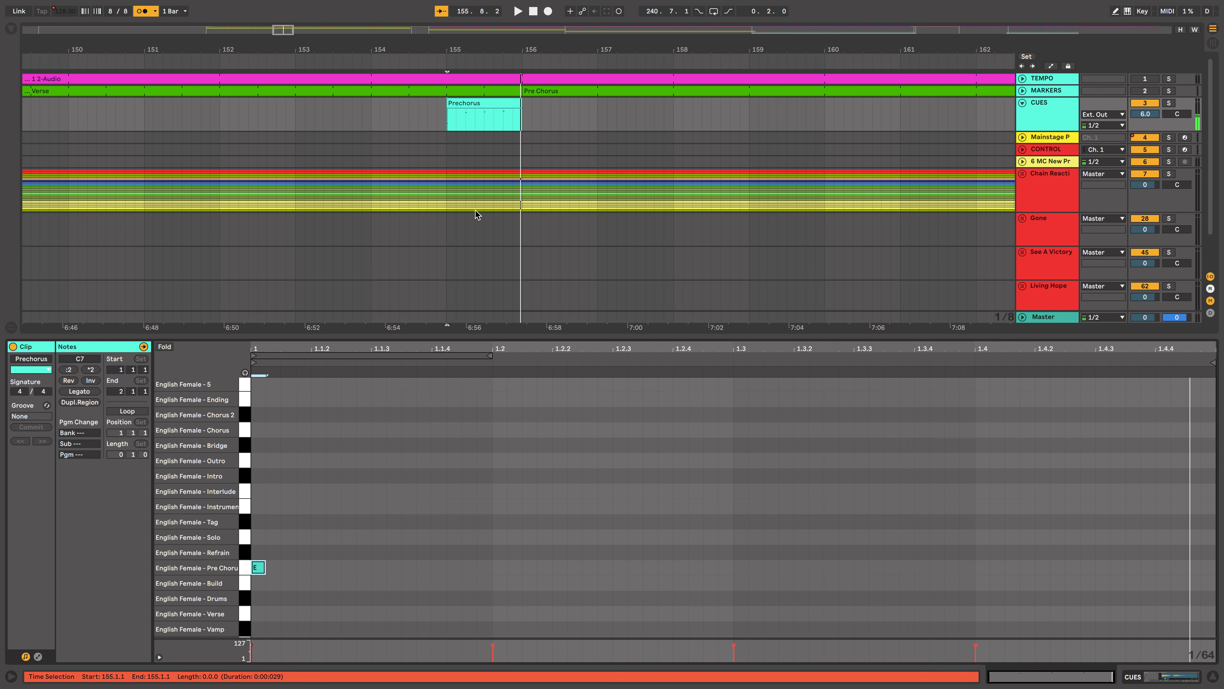
pyautogui.click(474, 120)
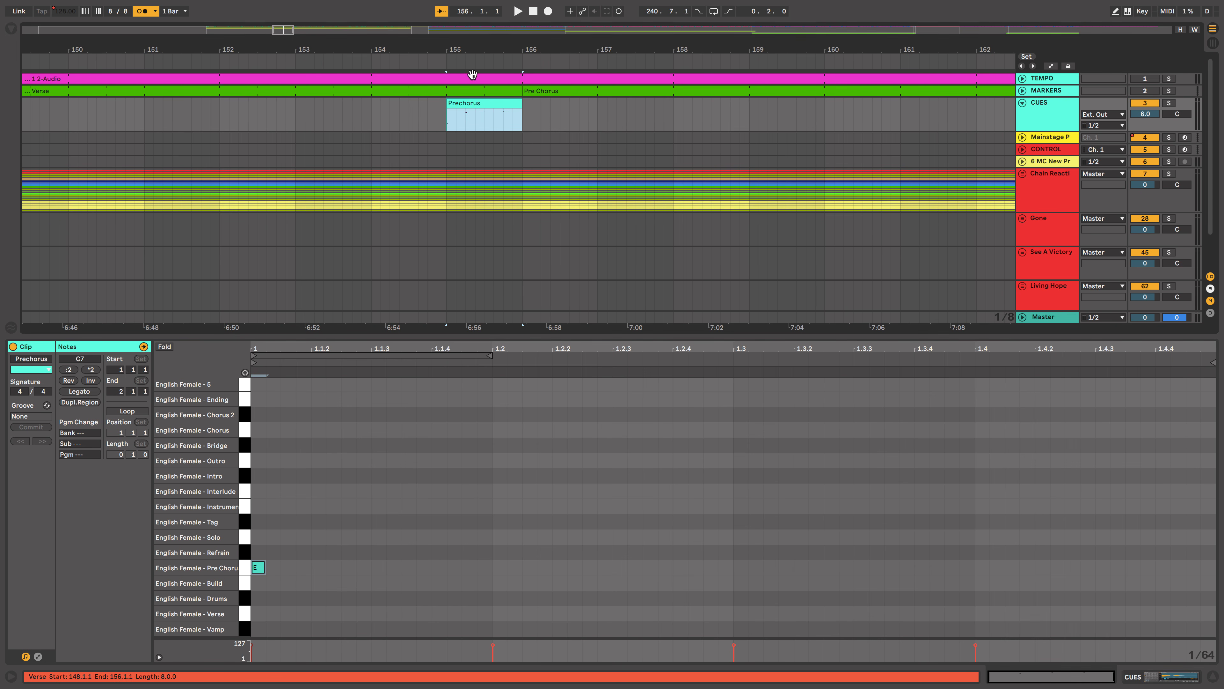
pyautogui.press('space')
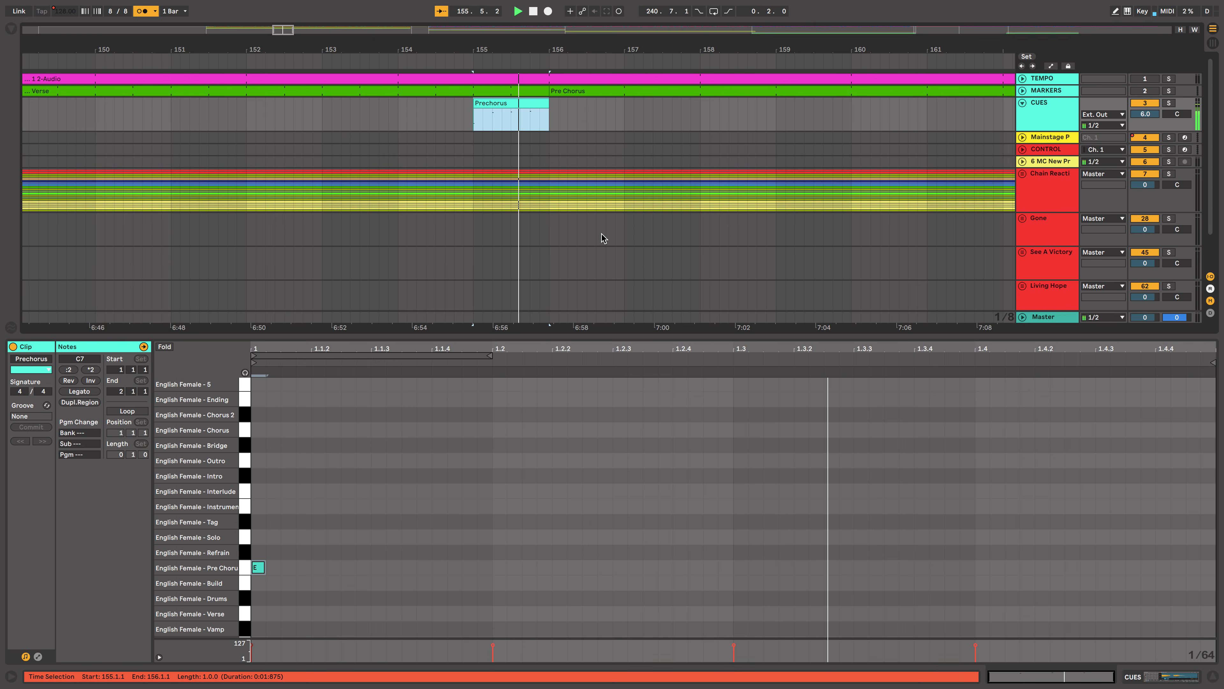
pyautogui.press('space')
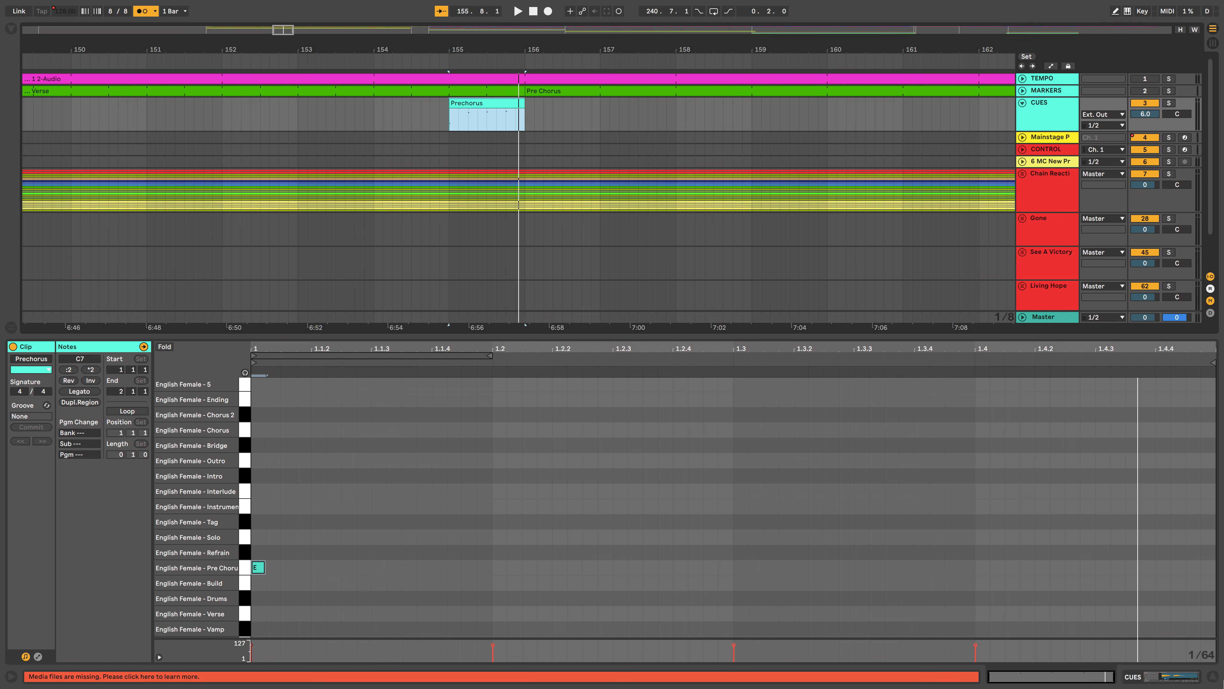
# Step: Close the clip detail view and fold the CUES track
pyautogui.click(1212, 680)
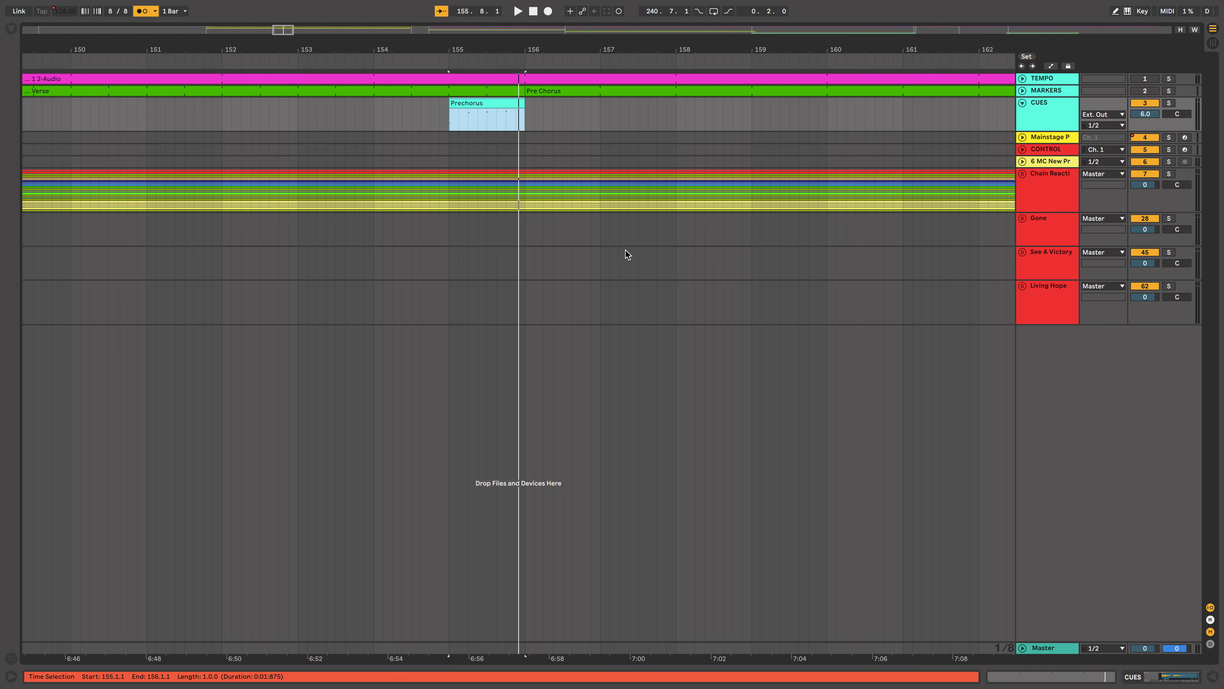
pyautogui.click(1022, 102)
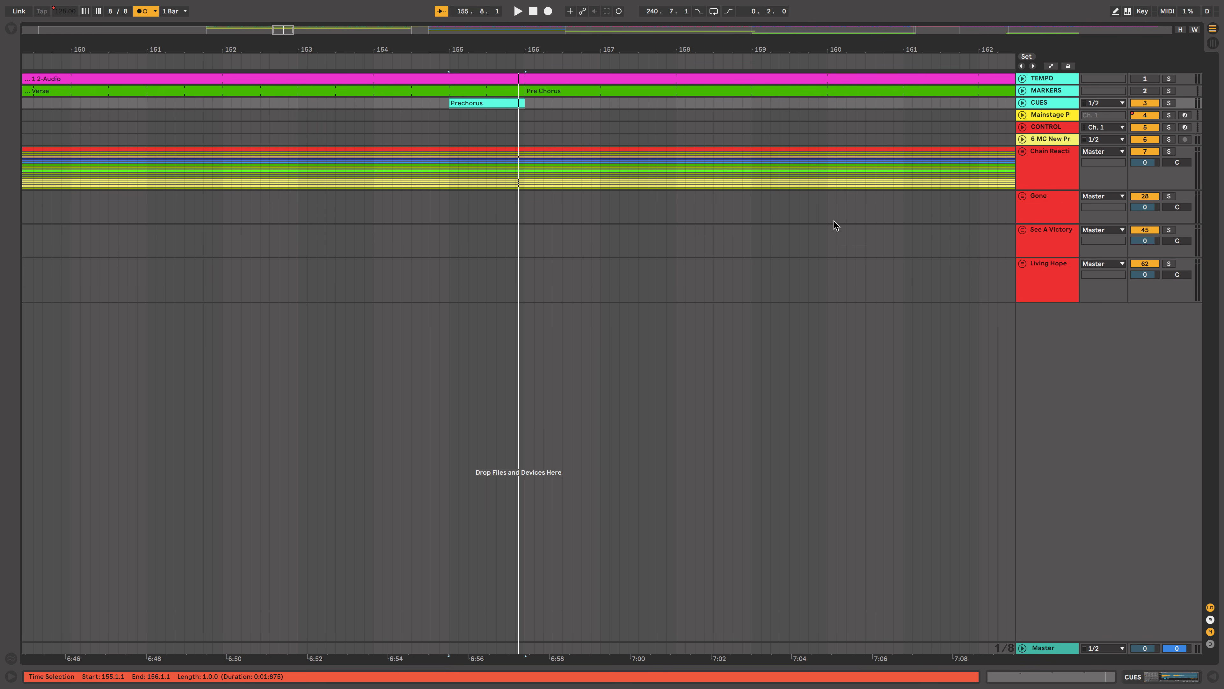
pyautogui.press('w')
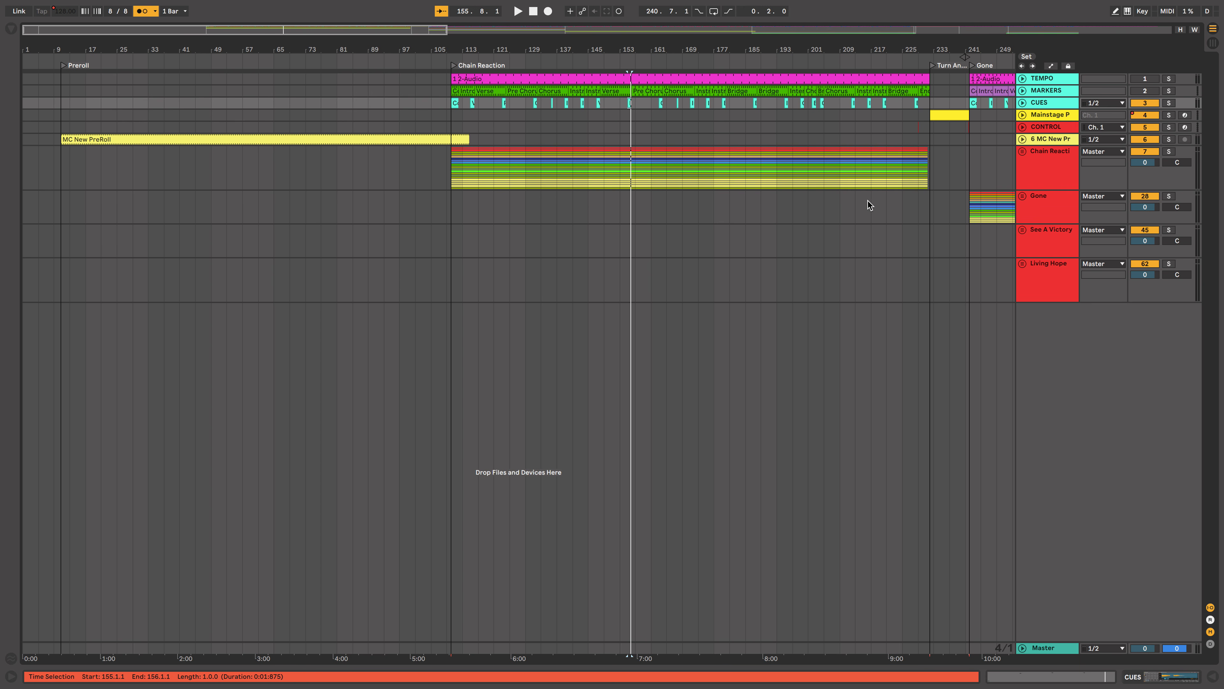
# Step: Unfold the Mainstage Pads track and set the insert marker at the Turn And Greet locator
pyautogui.click(1049, 117)
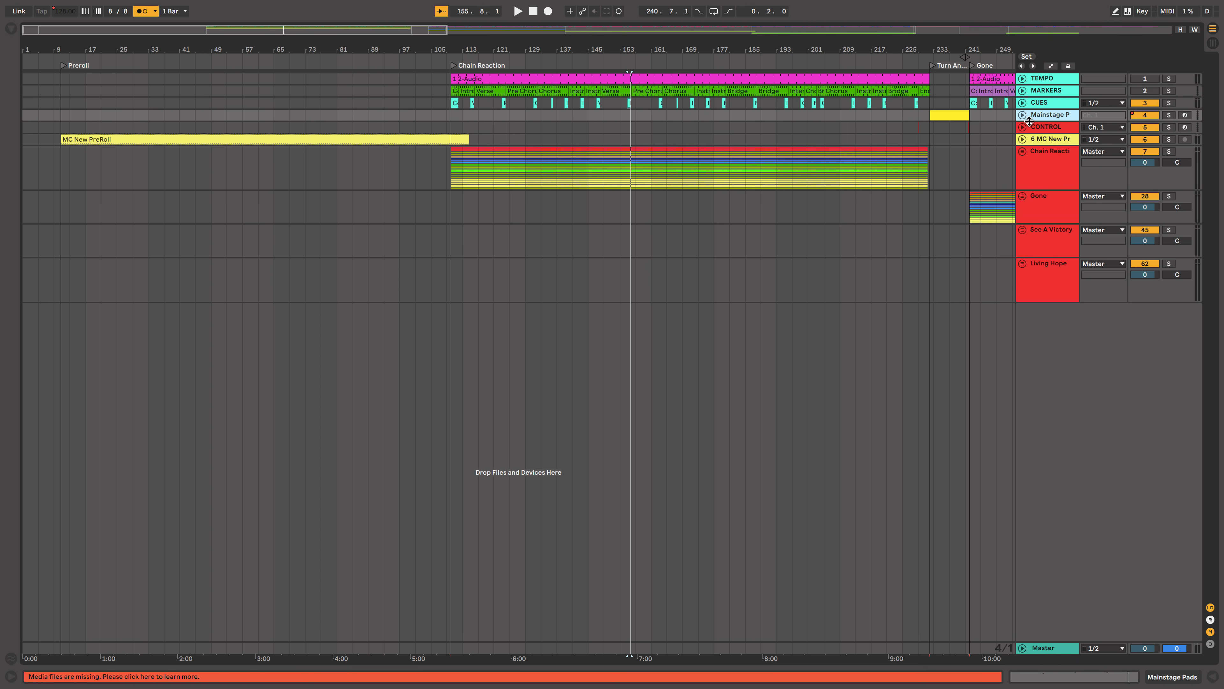
pyautogui.scroll(8, 957, 118)
pyautogui.click(1022, 115)
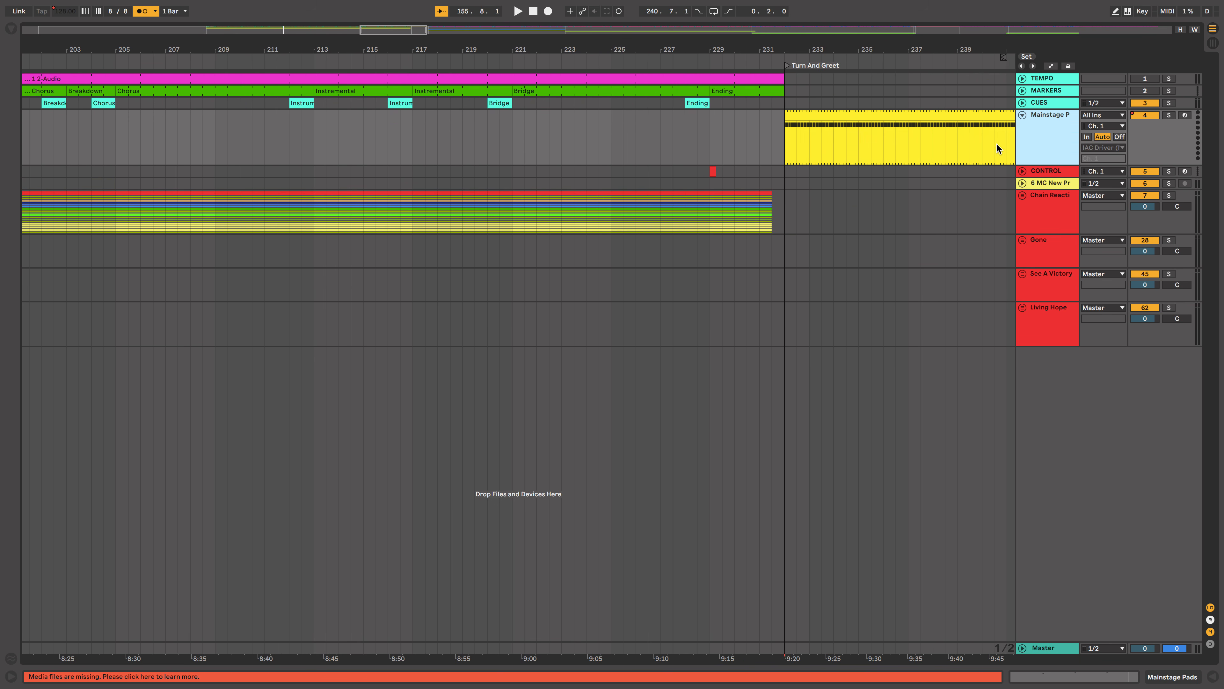
pyautogui.hscroll(5, 920, 170)
pyautogui.hscroll(3, 919, 170)
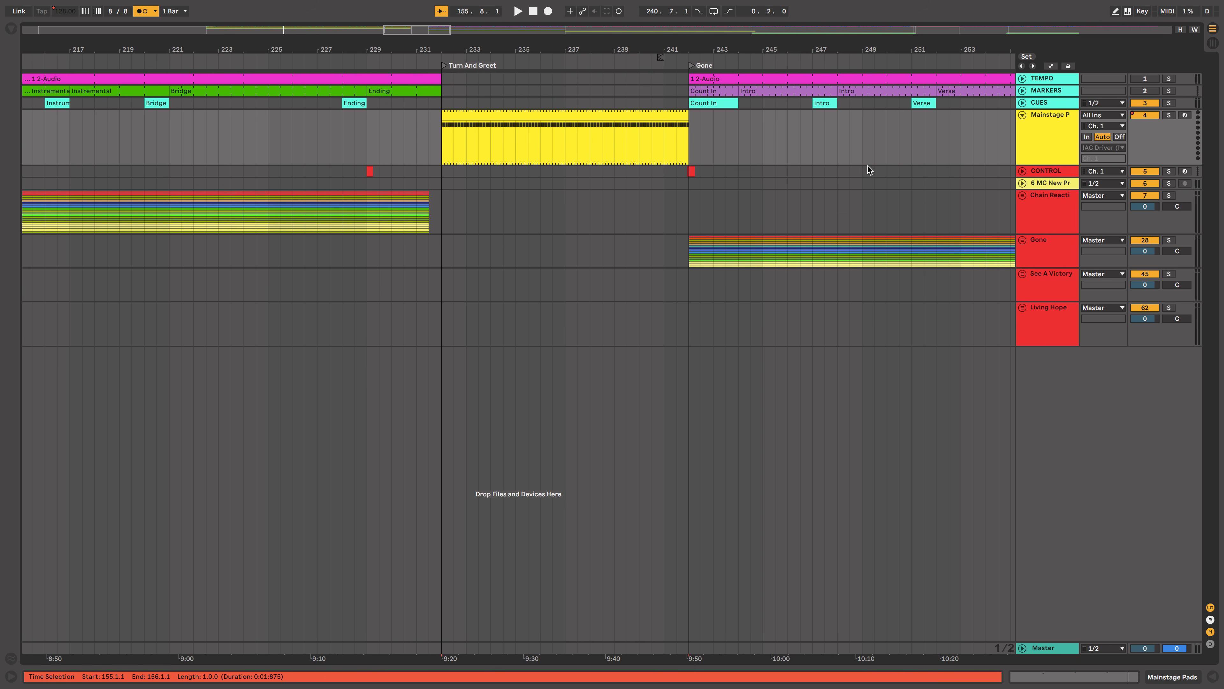
pyautogui.click(445, 68)
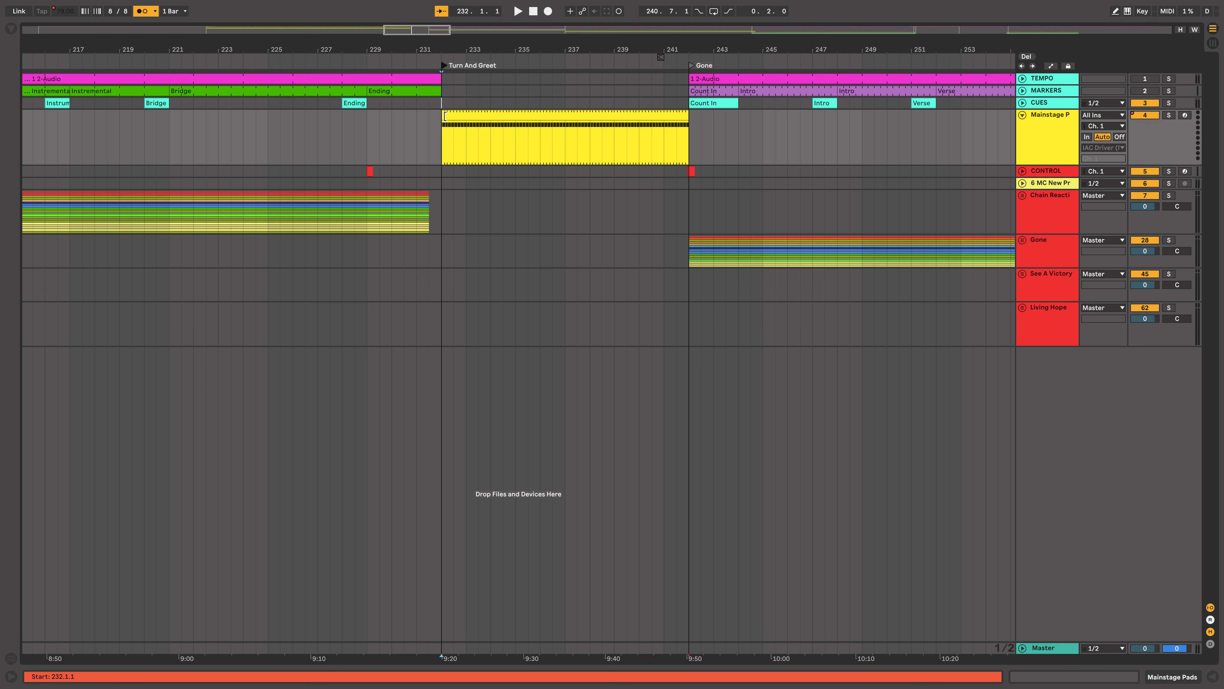
# Step: Extend the Mainstage Pads clip's start back to bar 229, play the transition into Gone, and fold the track
pyautogui.moveTo(443, 117); pyautogui.dragTo(372, 125)
pyautogui.click(376, 58)
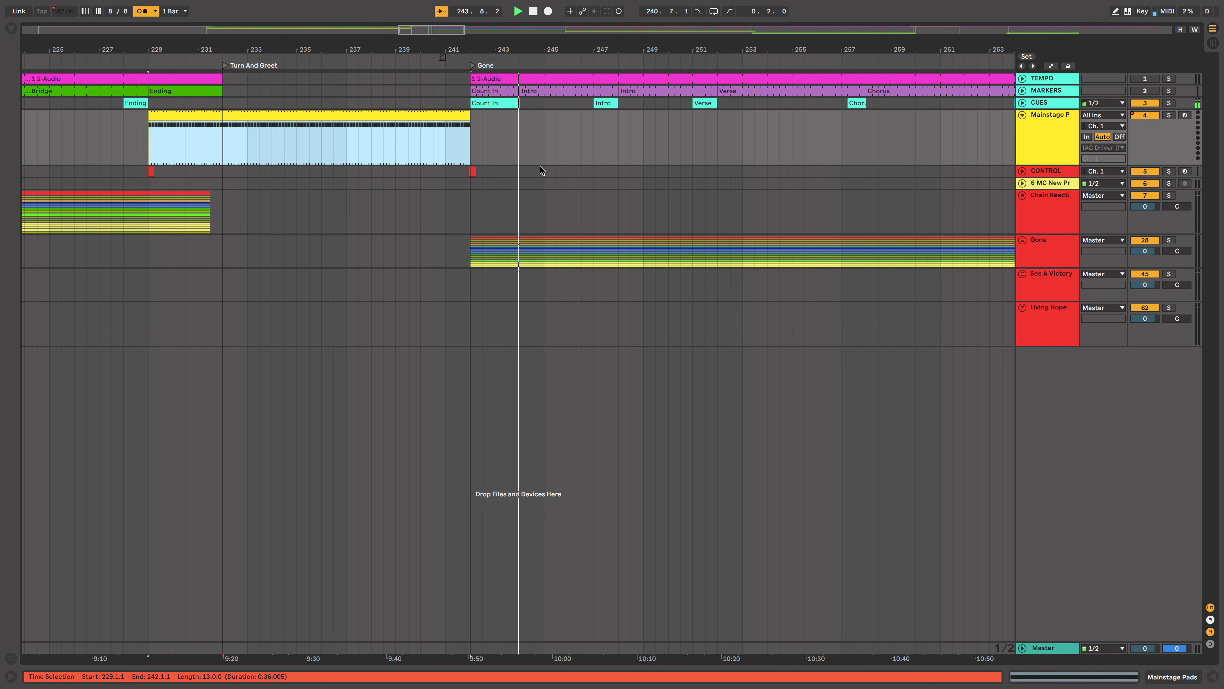
pyautogui.click(1050, 137)
pyautogui.click(1023, 115)
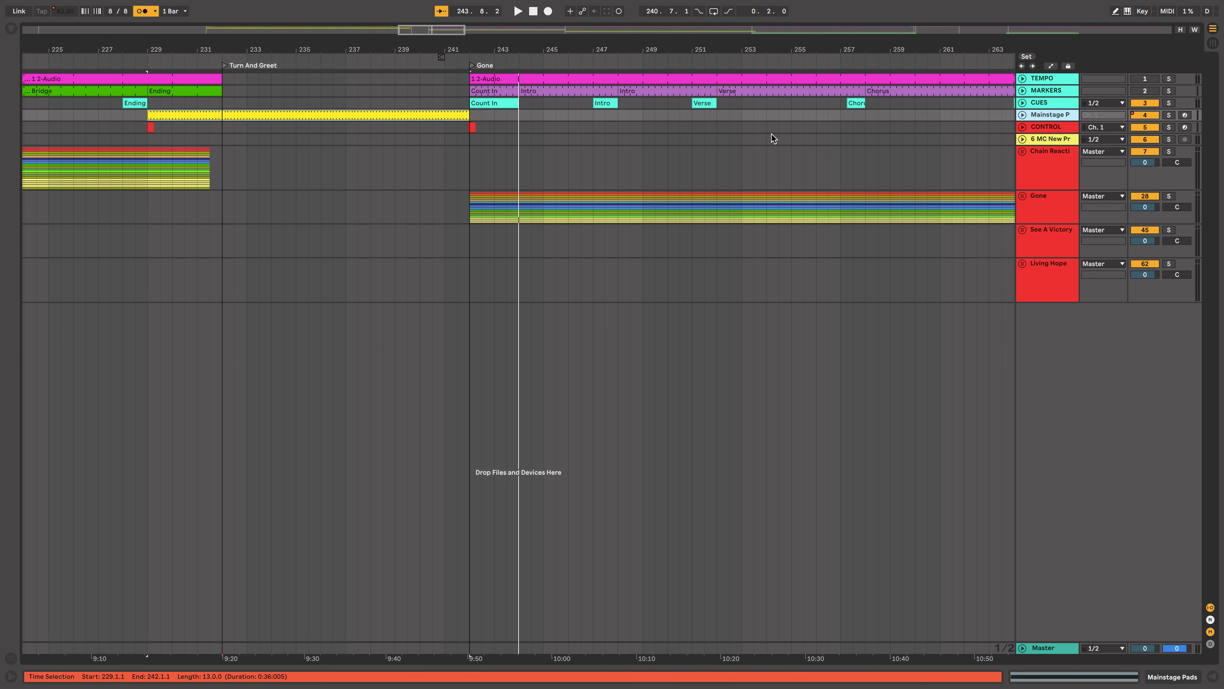
# Step: Locate the CONTROL track clips at bar 229 and at the start of Gone, setting the insert marker at bar 242
pyautogui.scroll(-10, 995, 140)
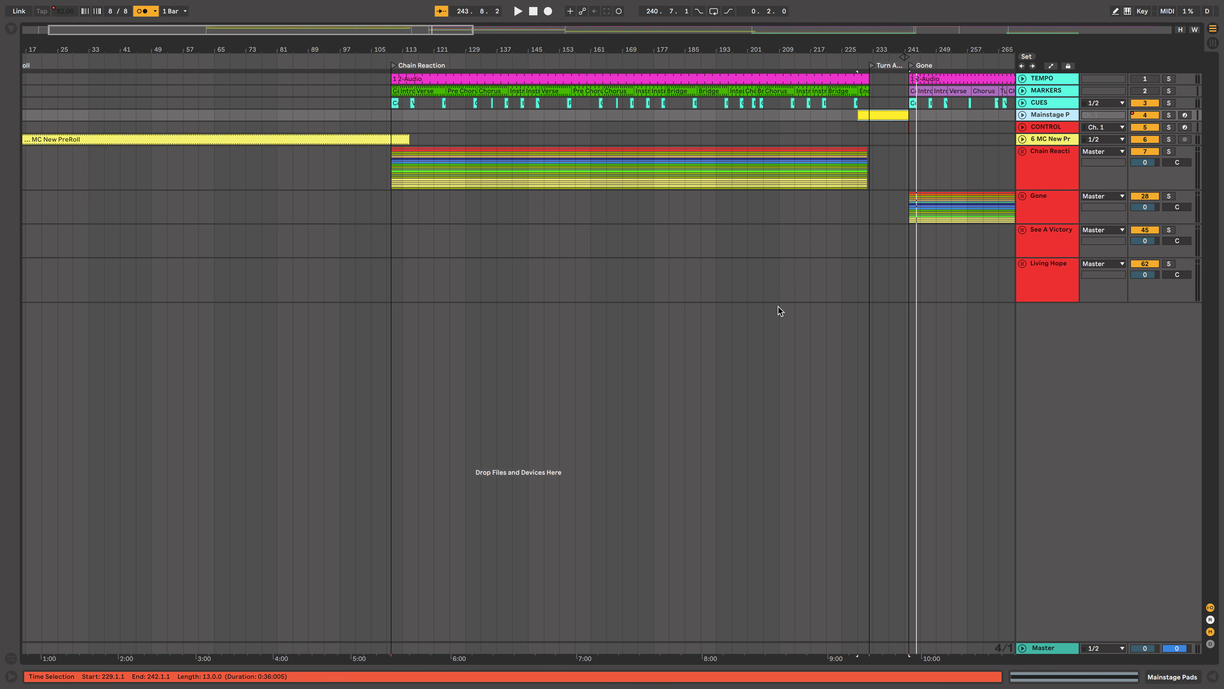
pyautogui.scroll(10, 834, 294)
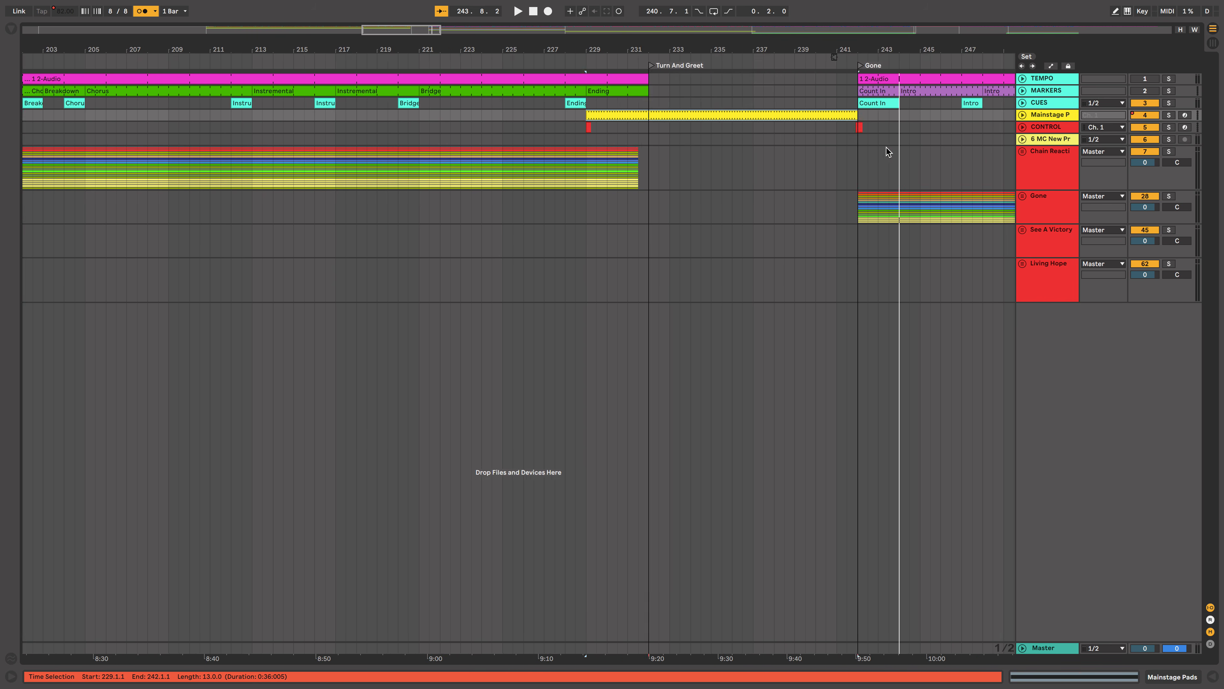
pyautogui.hscroll(10, 888, 148)
pyautogui.click(191, 127)
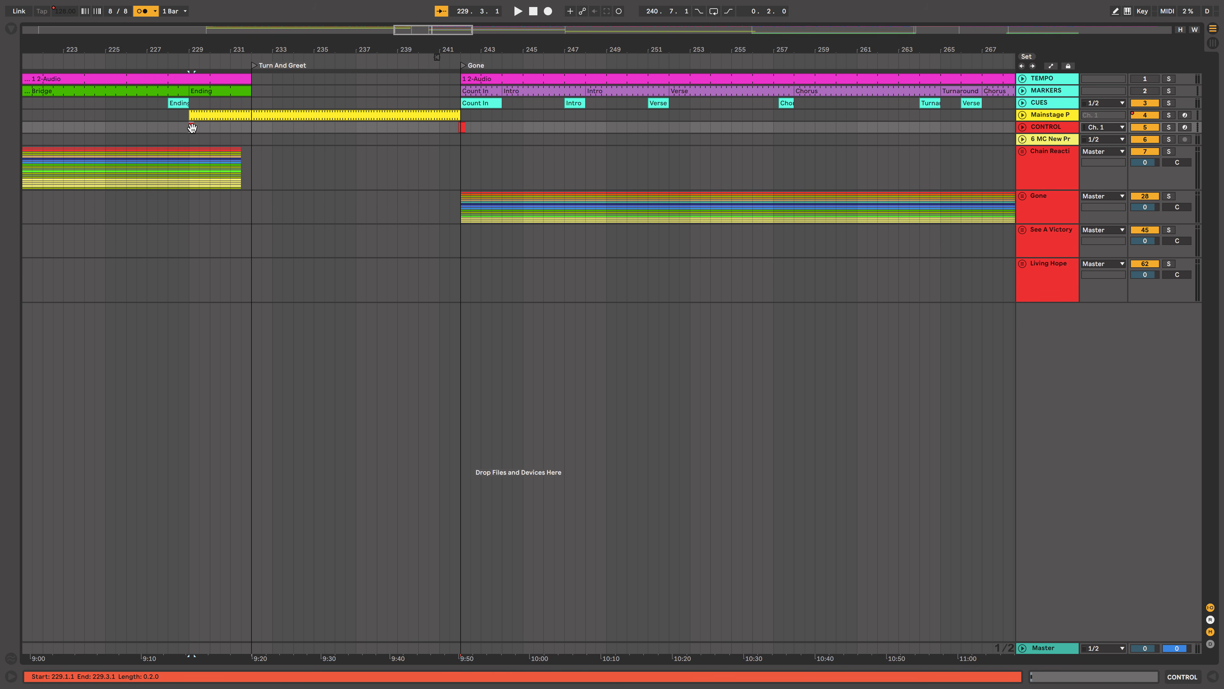
pyautogui.click(456, 133)
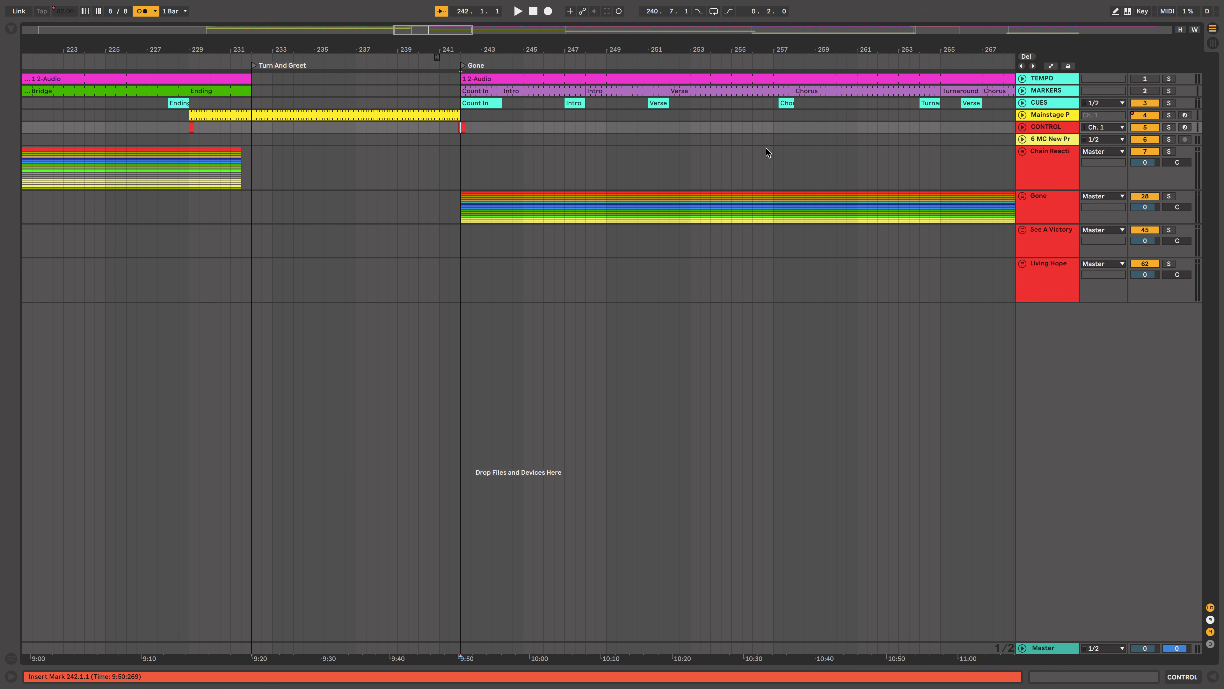
pyautogui.press('w')
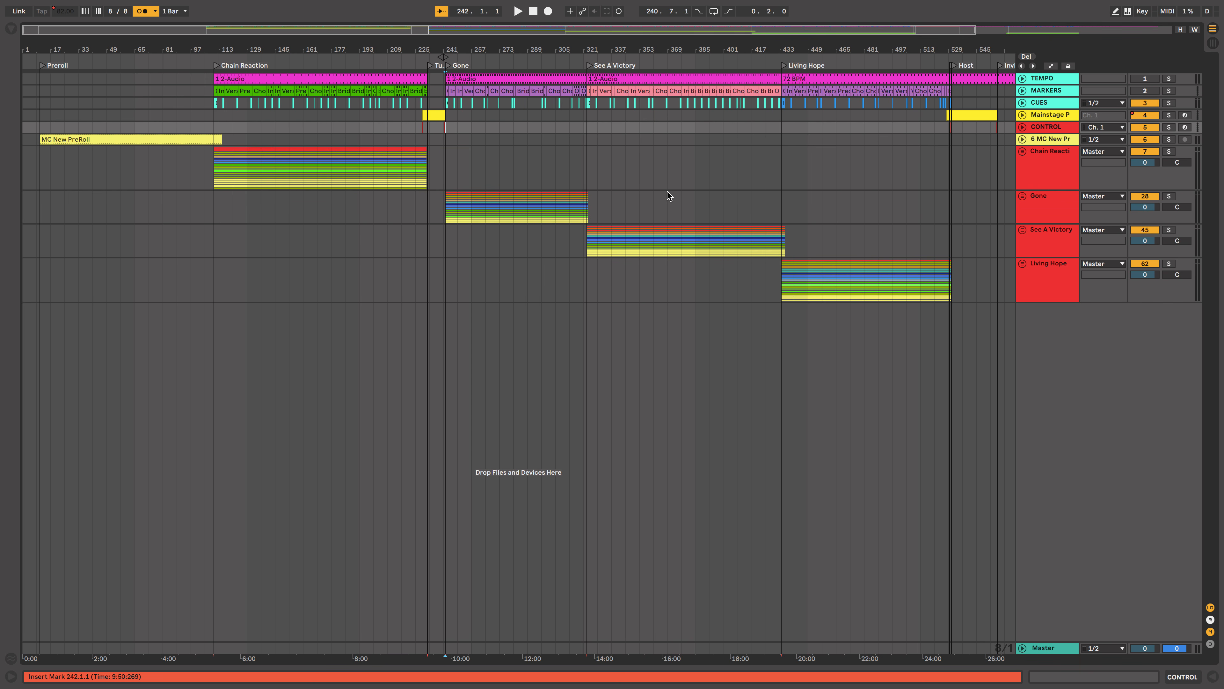
pyautogui.scroll(-3, 667, 192)
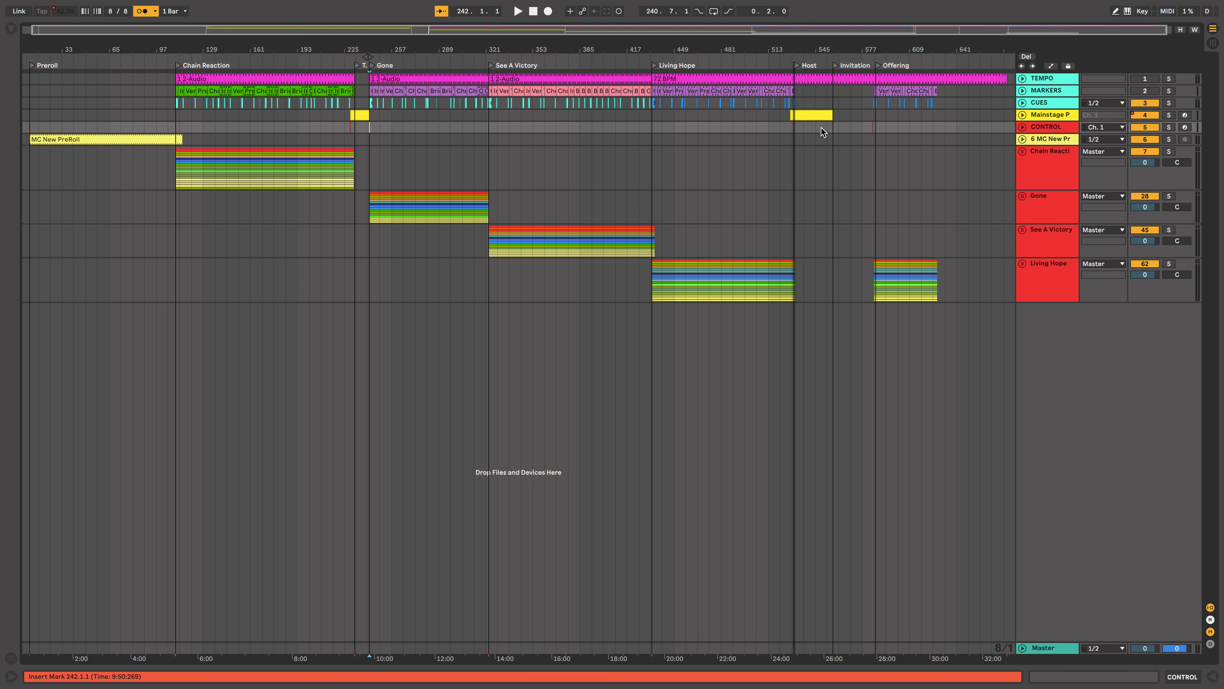
# Step: Locate the end of Living Hope, select the Mainstage Pads clip under the Host section, and follow it to the Invitation locator
pyautogui.scroll(10, 696, 145)
pyautogui.hscroll(15, 701, 169)
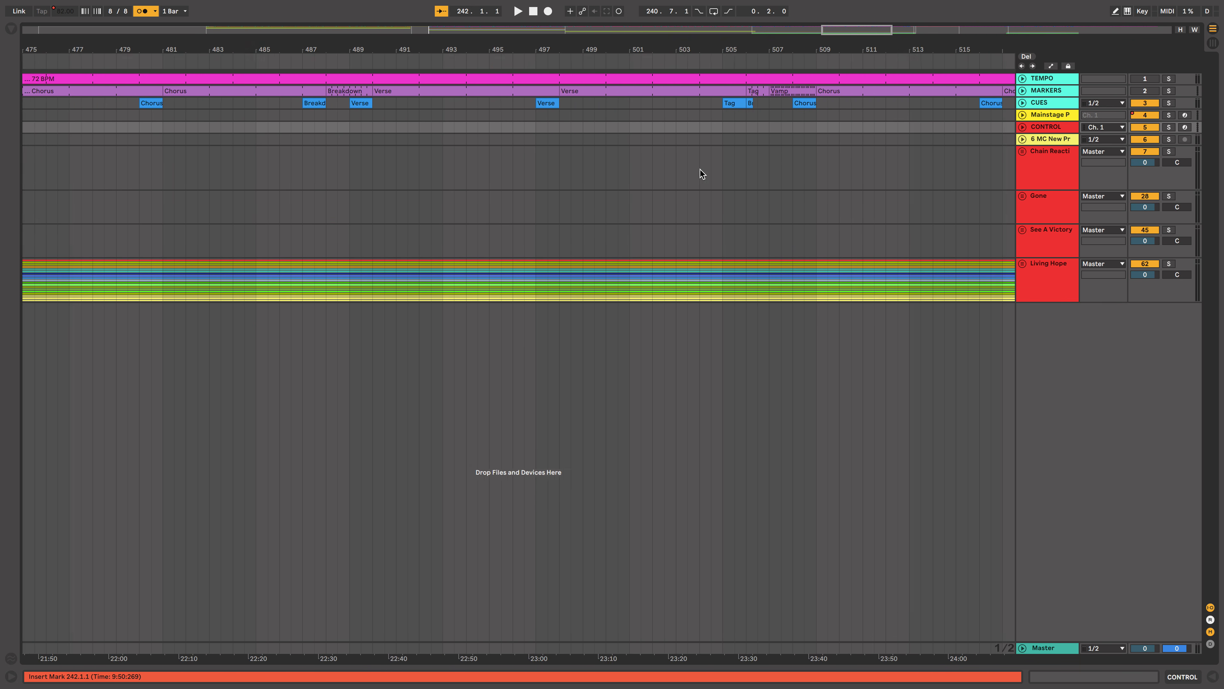
pyautogui.hscroll(5, 700, 170)
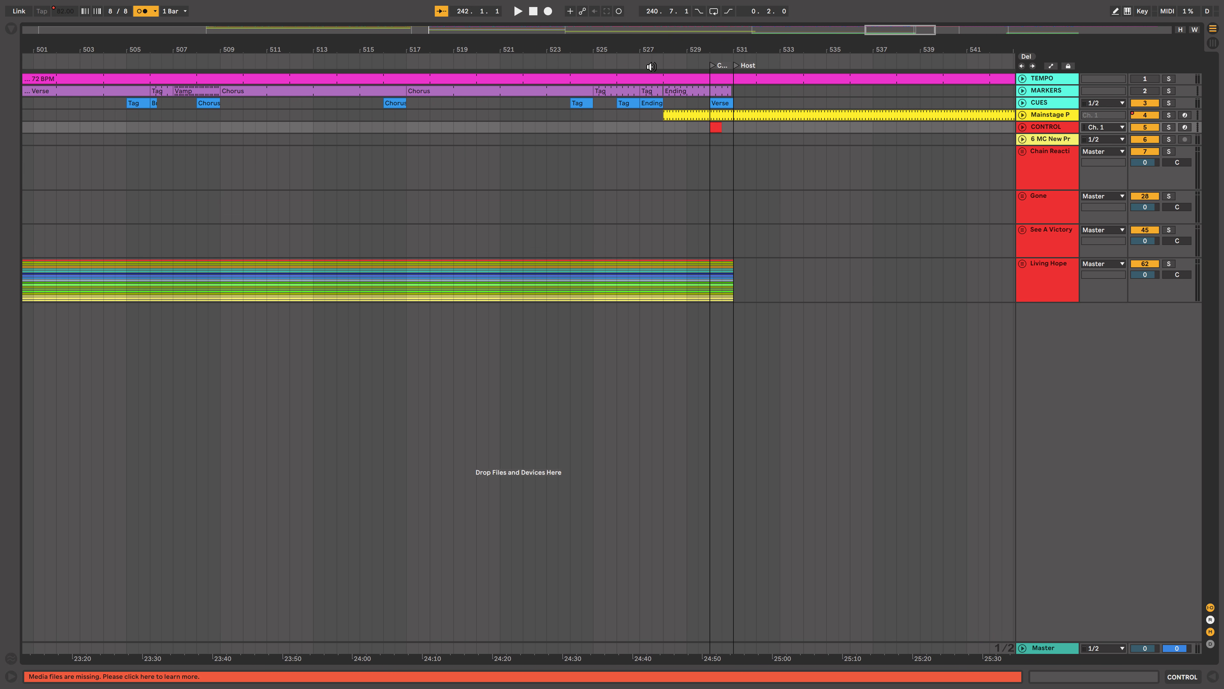
pyautogui.hscroll(6, 707, 148)
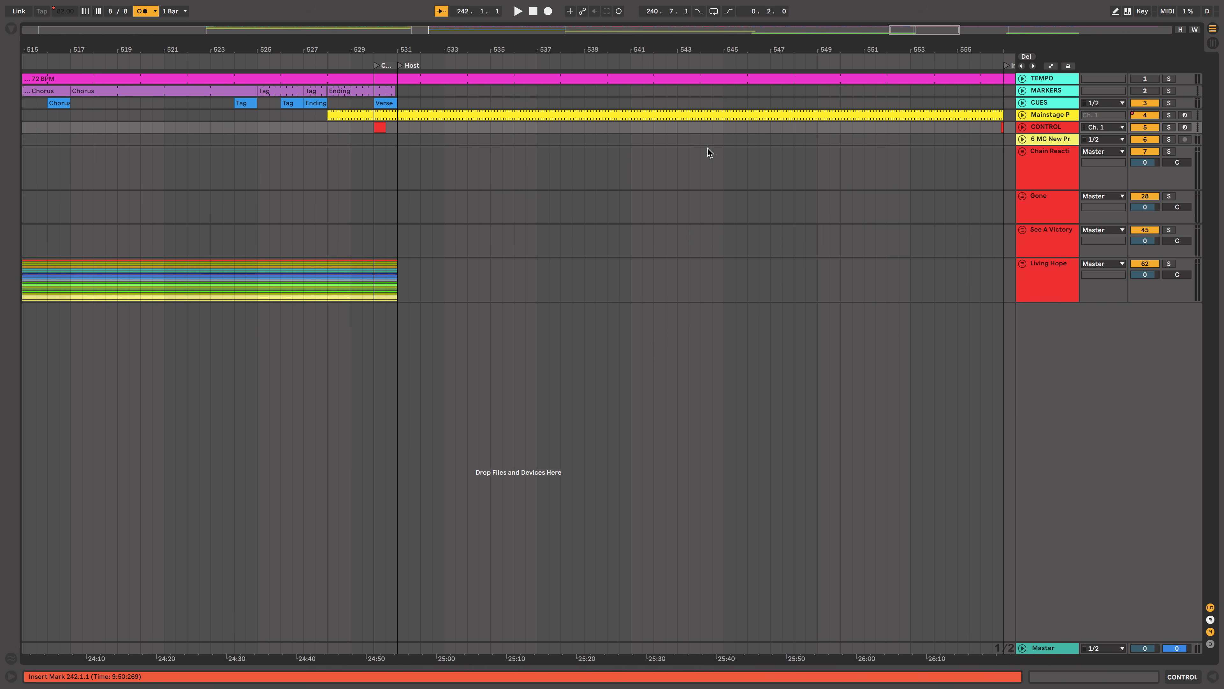
pyautogui.click(514, 116)
pyautogui.hscroll(7, 685, 224)
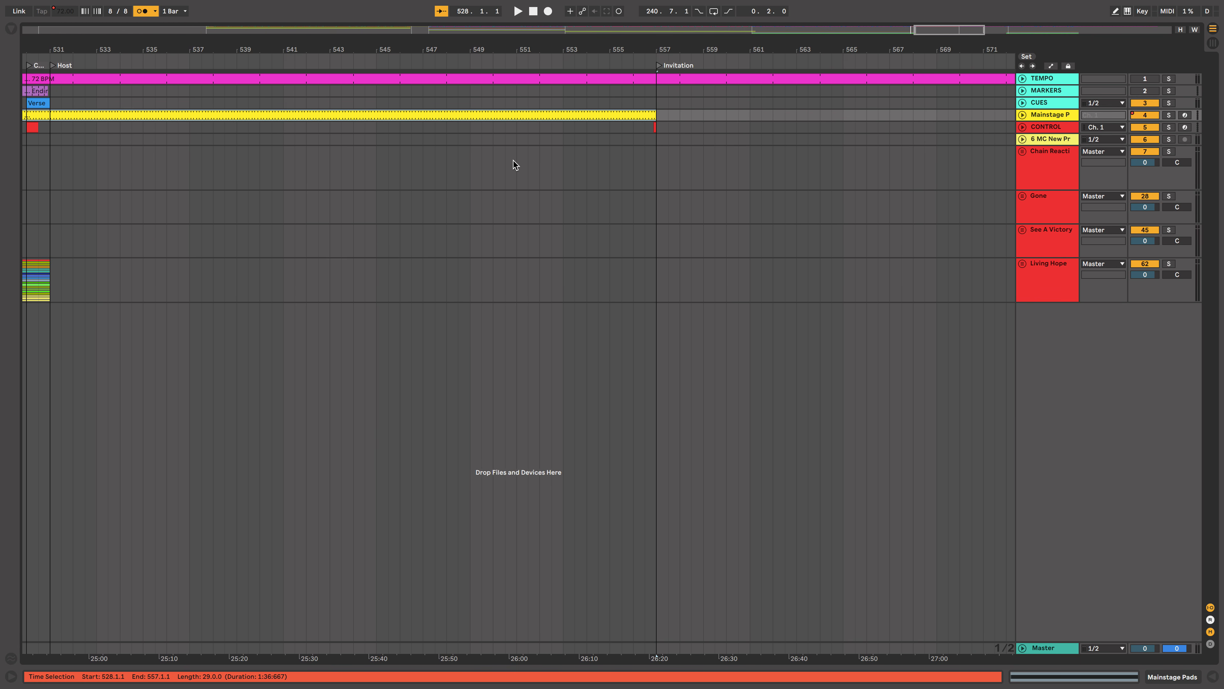
pyautogui.hscroll(-2, 513, 161)
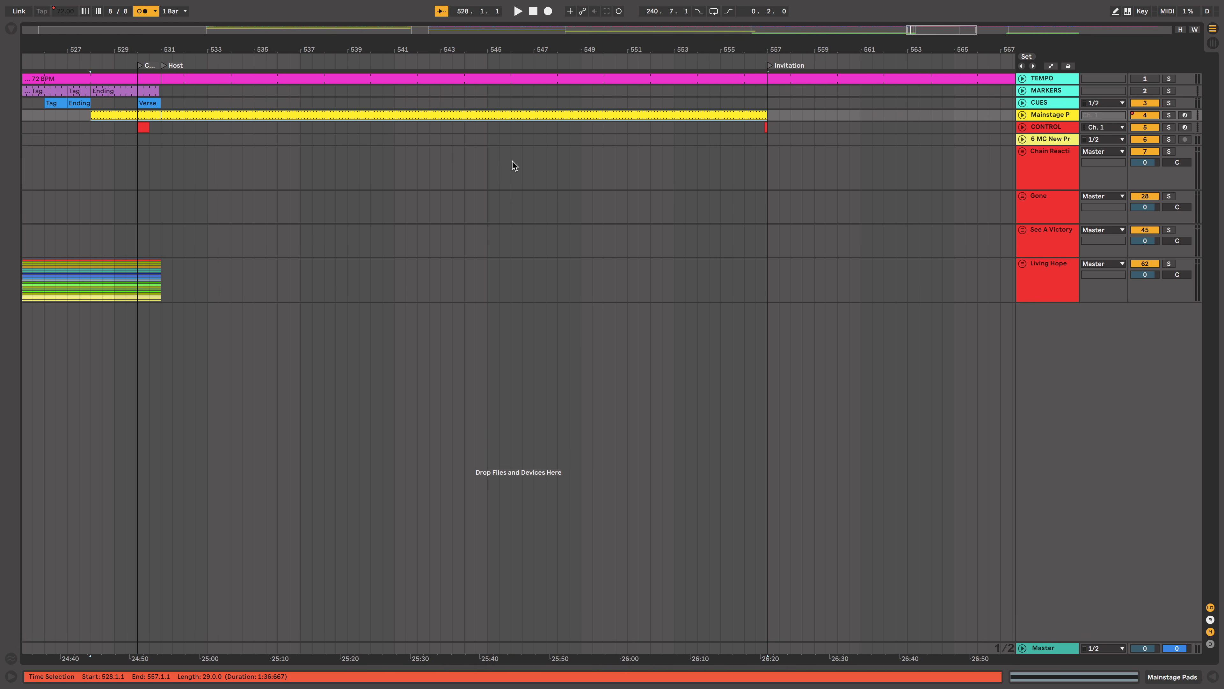
# Step: Play the last bars of the Host section, set the insert marker at the Invitation locator at bar 557, and play from there
pyautogui.click(651, 64)
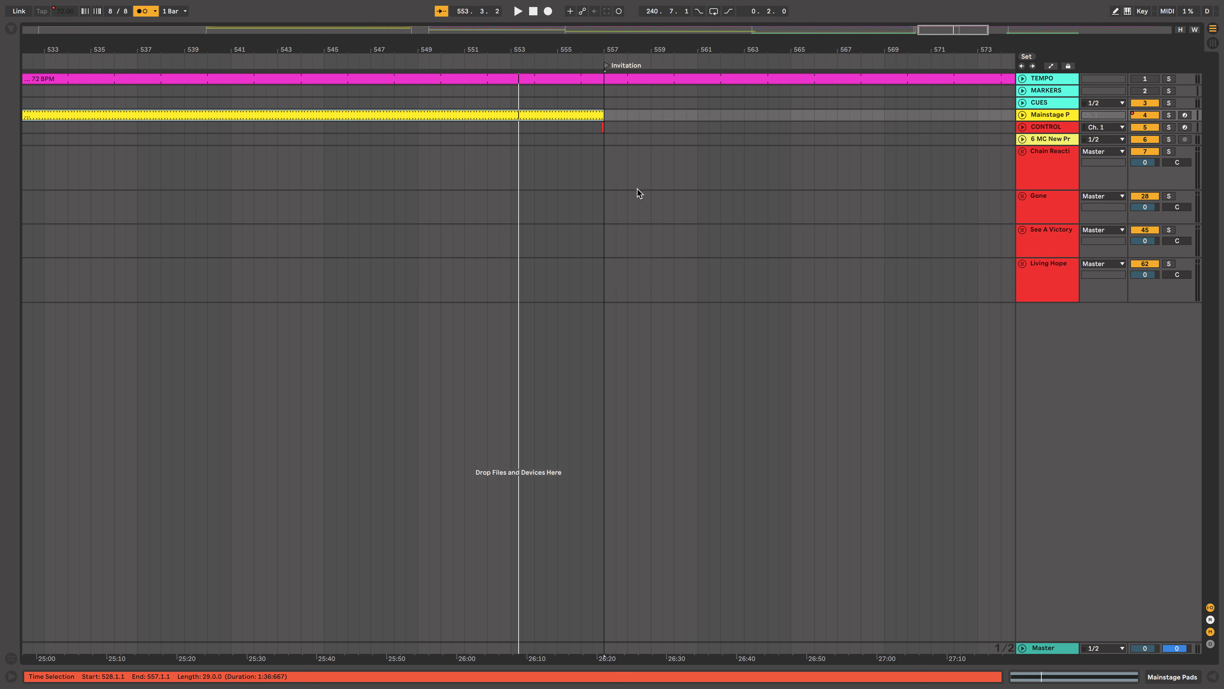
pyautogui.press('Right')
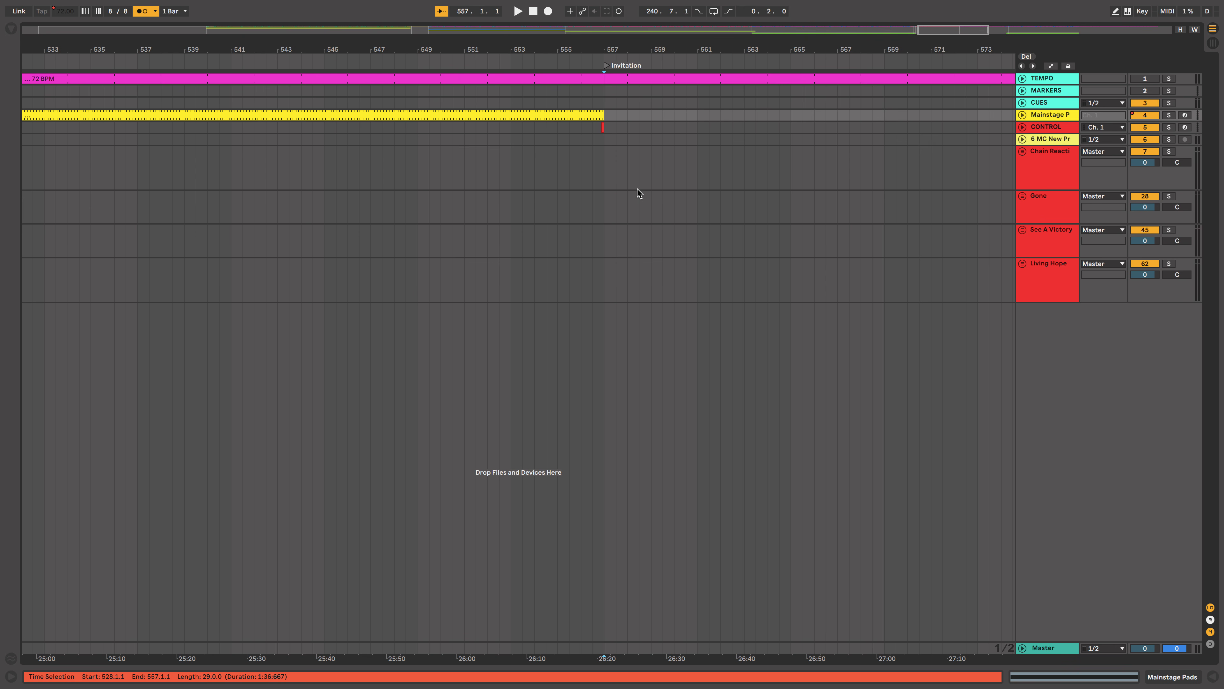
pyautogui.press('space')
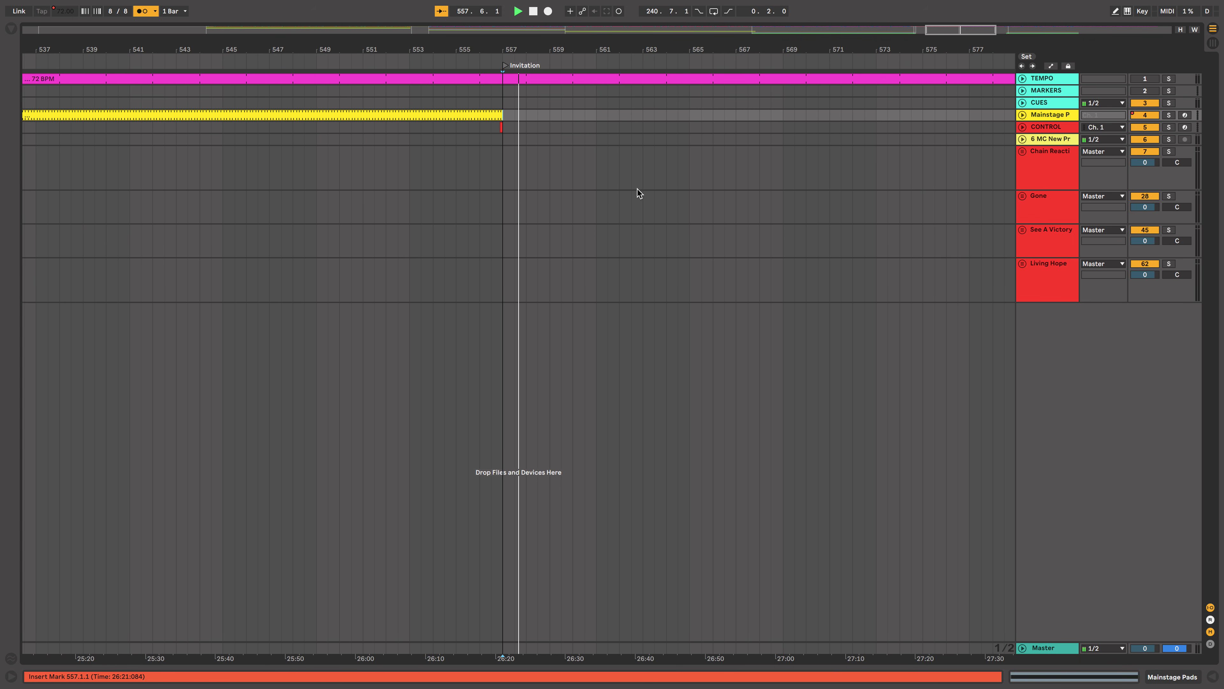
# Step: Unfold the Living Hope group to examine its stems in the Offering section, fold it again, and restart playback from bar 557
pyautogui.scroll(-5, 765, 191)
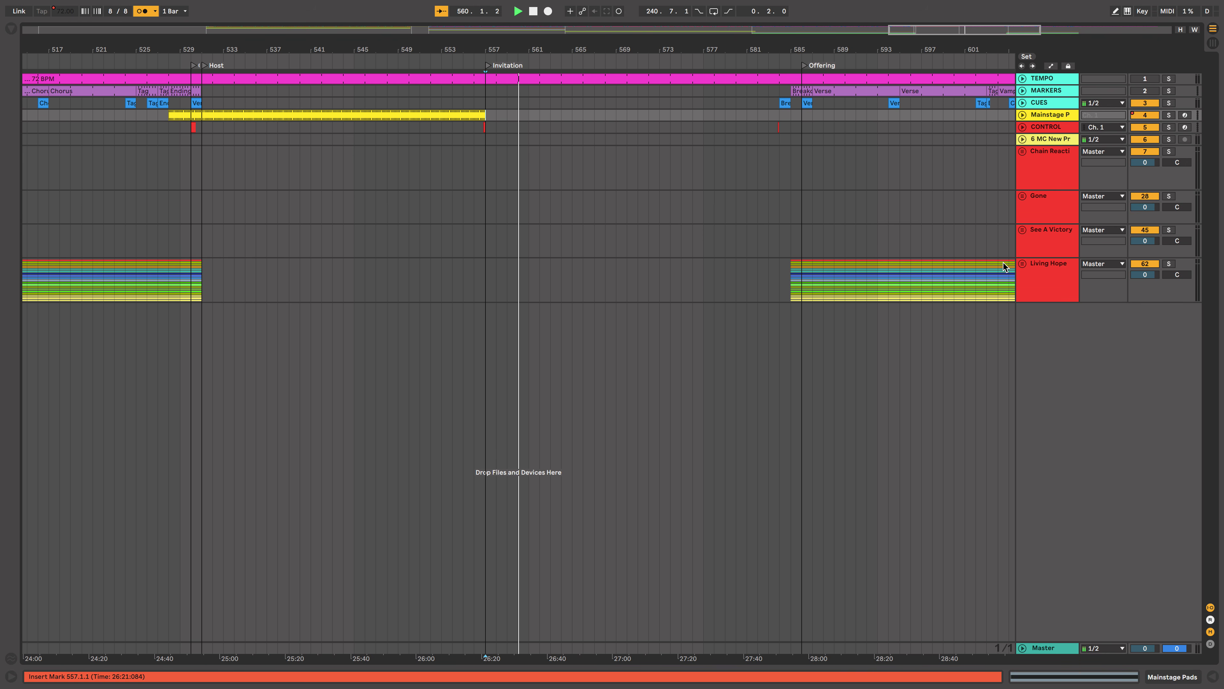
pyautogui.click(1022, 263)
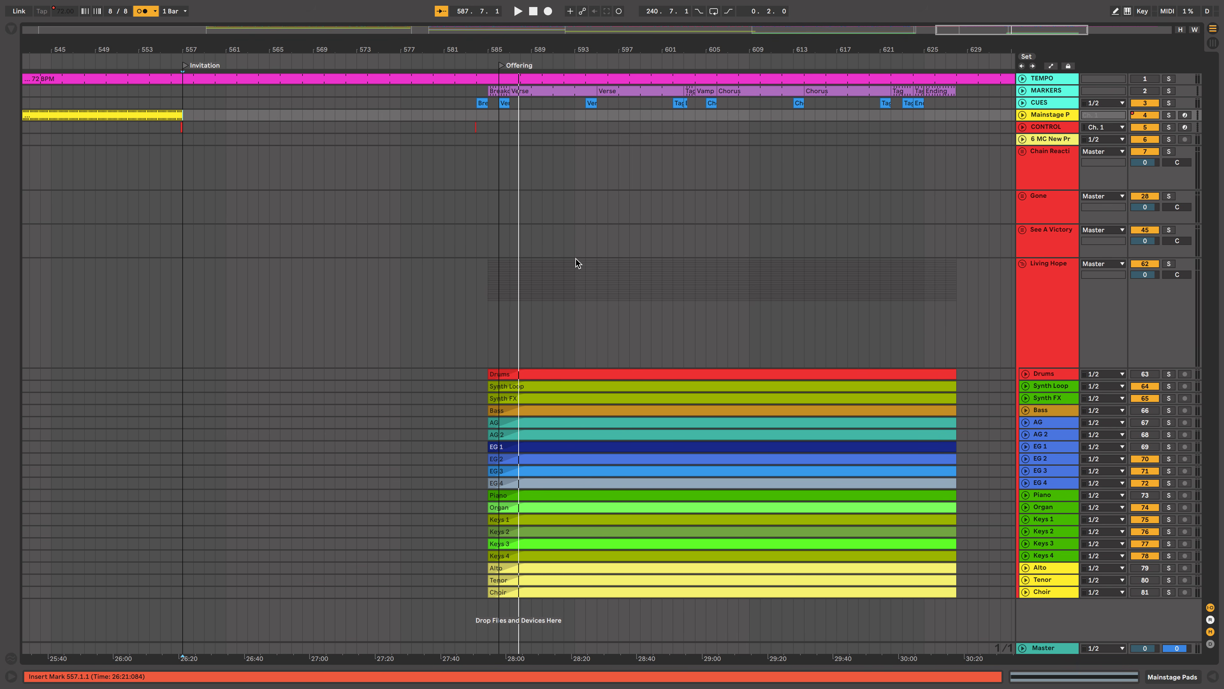
pyautogui.scroll(-10, 576, 259)
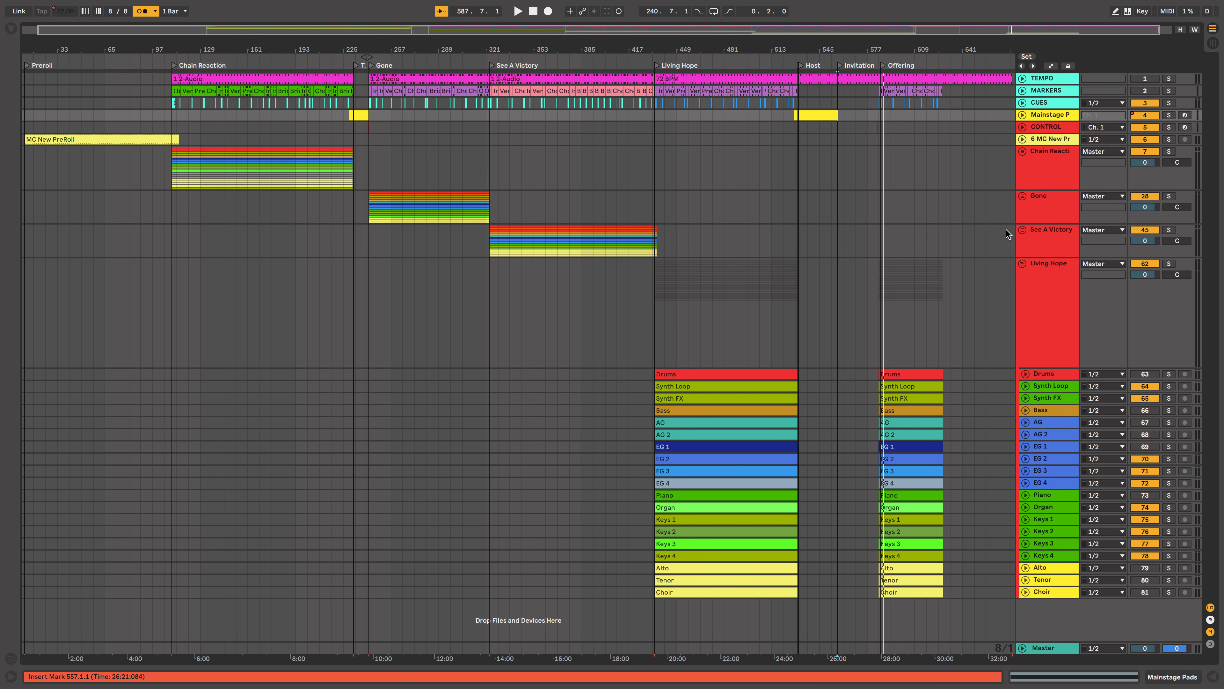
pyautogui.click(1023, 264)
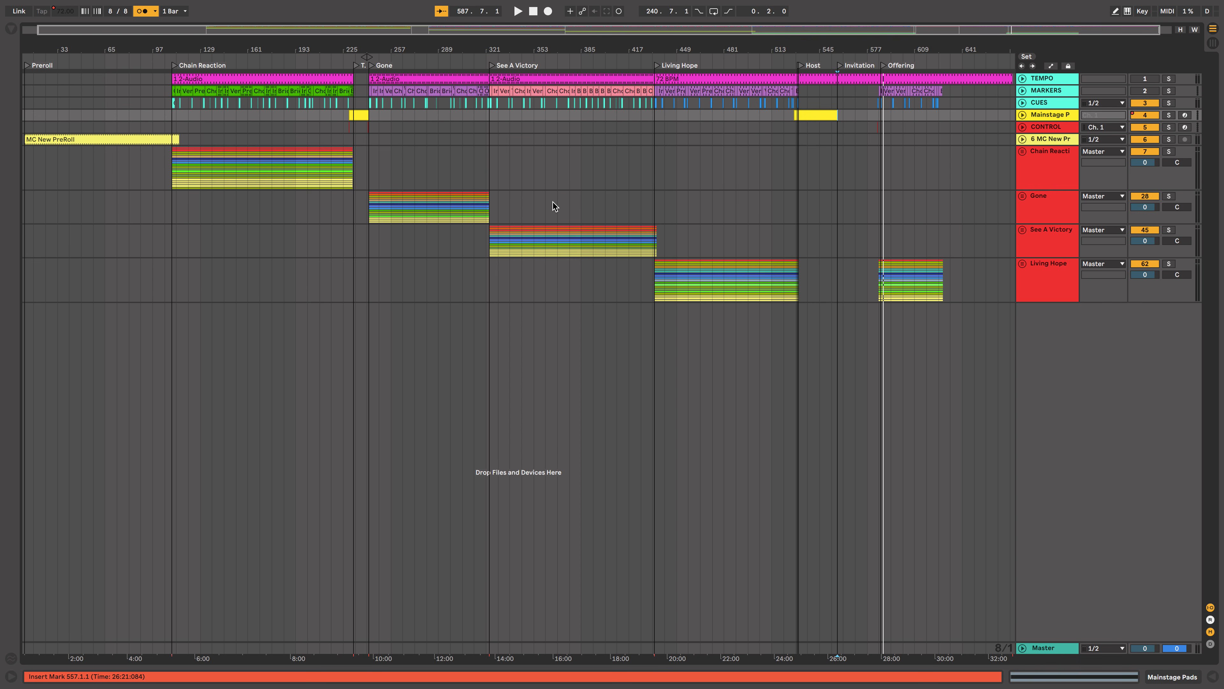
pyautogui.press('space')
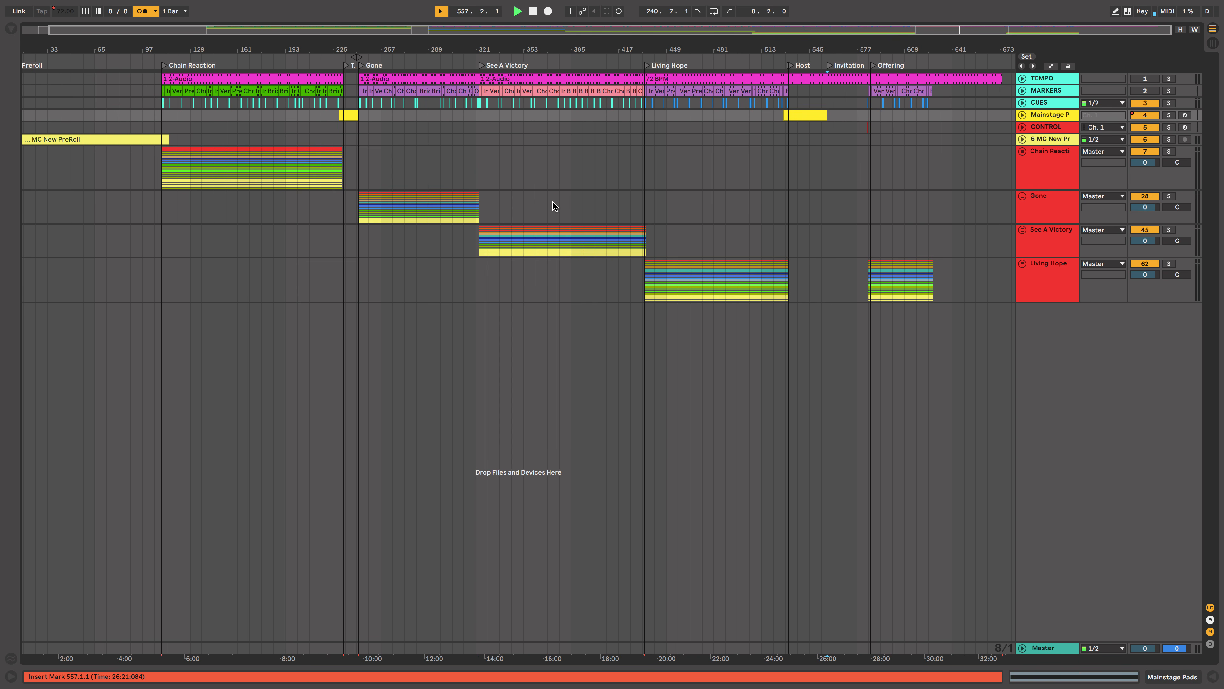